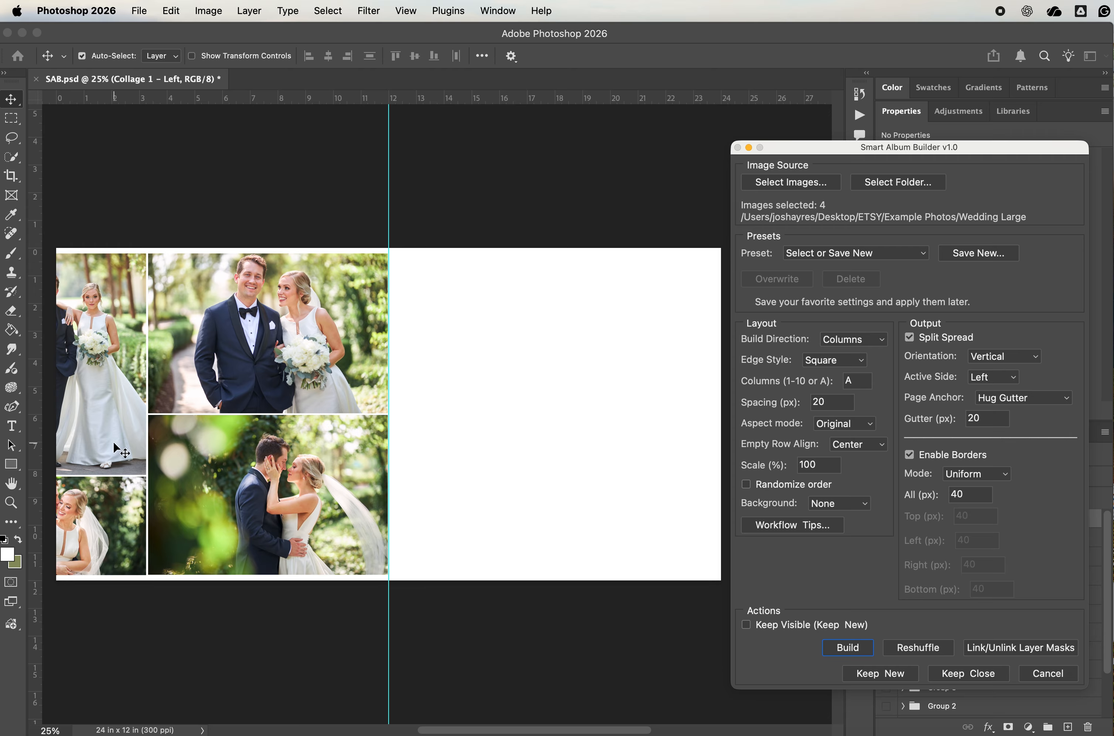
Rebuild the left-page collage at 80% scale in randomized order, with the page anchor set to Center on Page.
{"action": "left_click", "coordinate": [826, 466]}
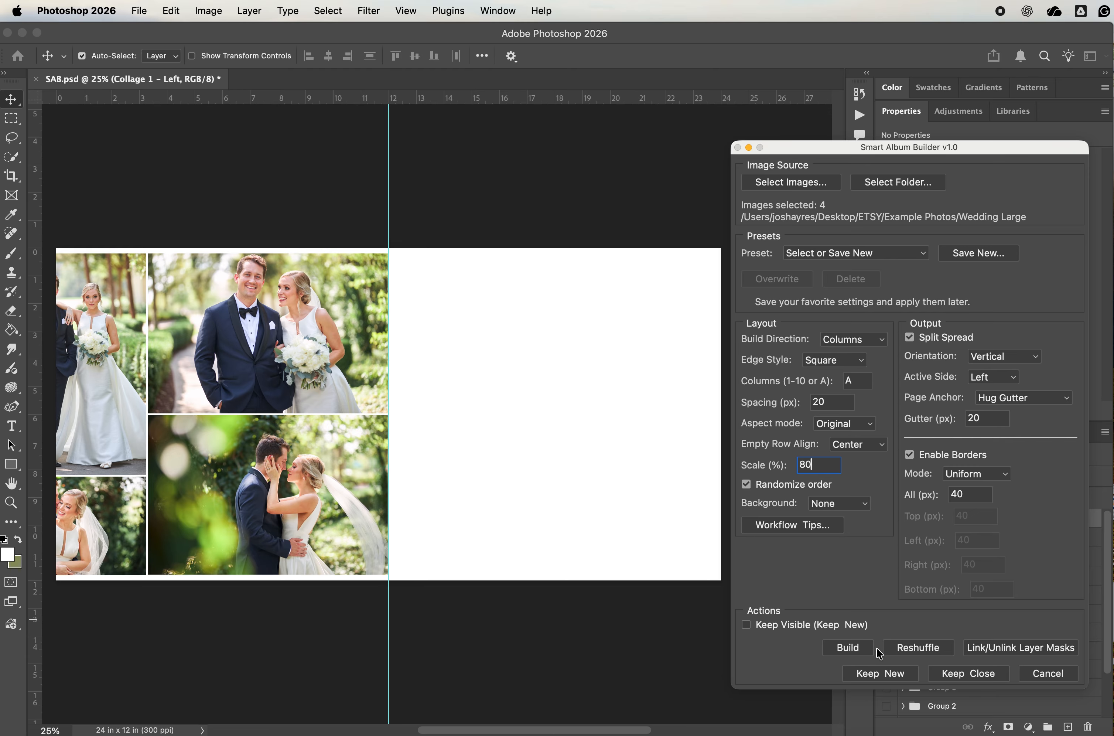
{"action": "left_click", "coordinate": [898, 650]}
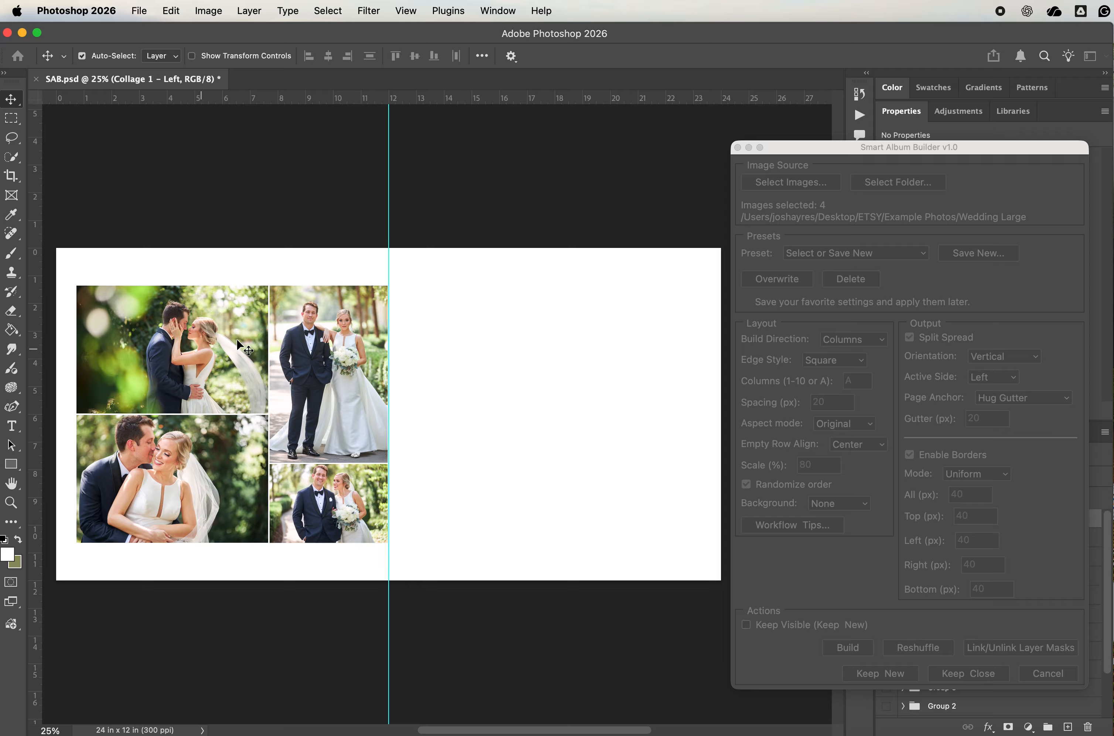
{"action": "left_click", "coordinate": [1045, 377]}
{"action": "left_click", "coordinate": [1029, 399]}
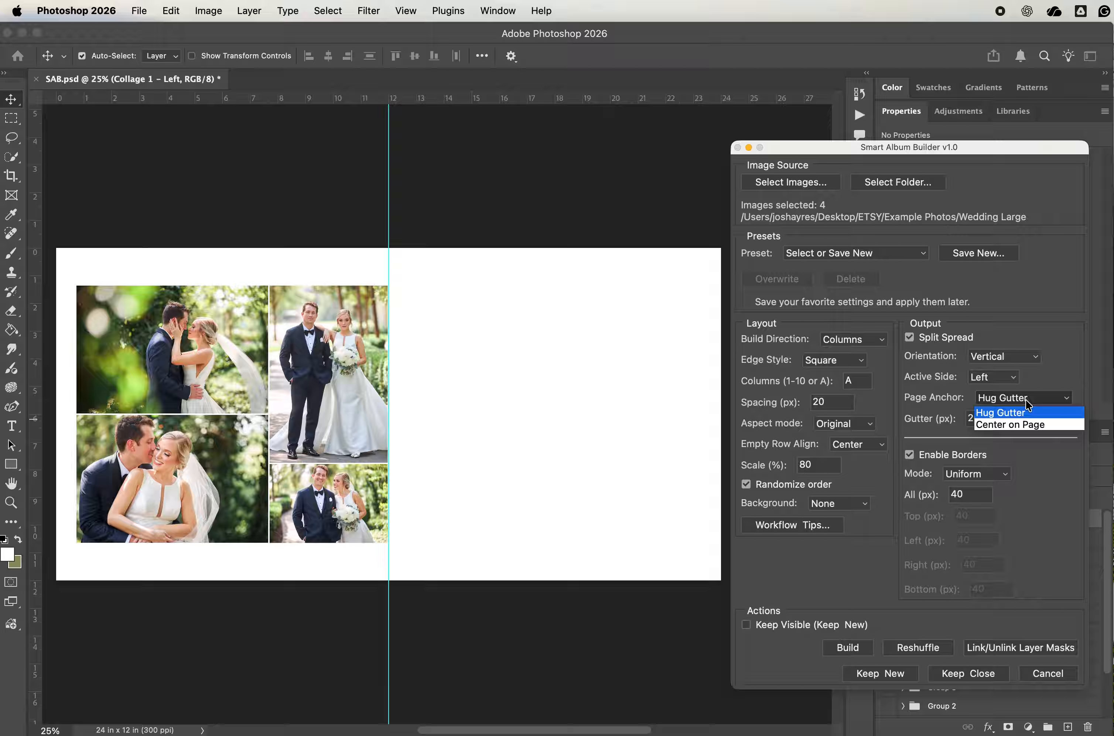
{"action": "left_click", "coordinate": [1020, 422]}
{"action": "left_click", "coordinate": [846, 652]}
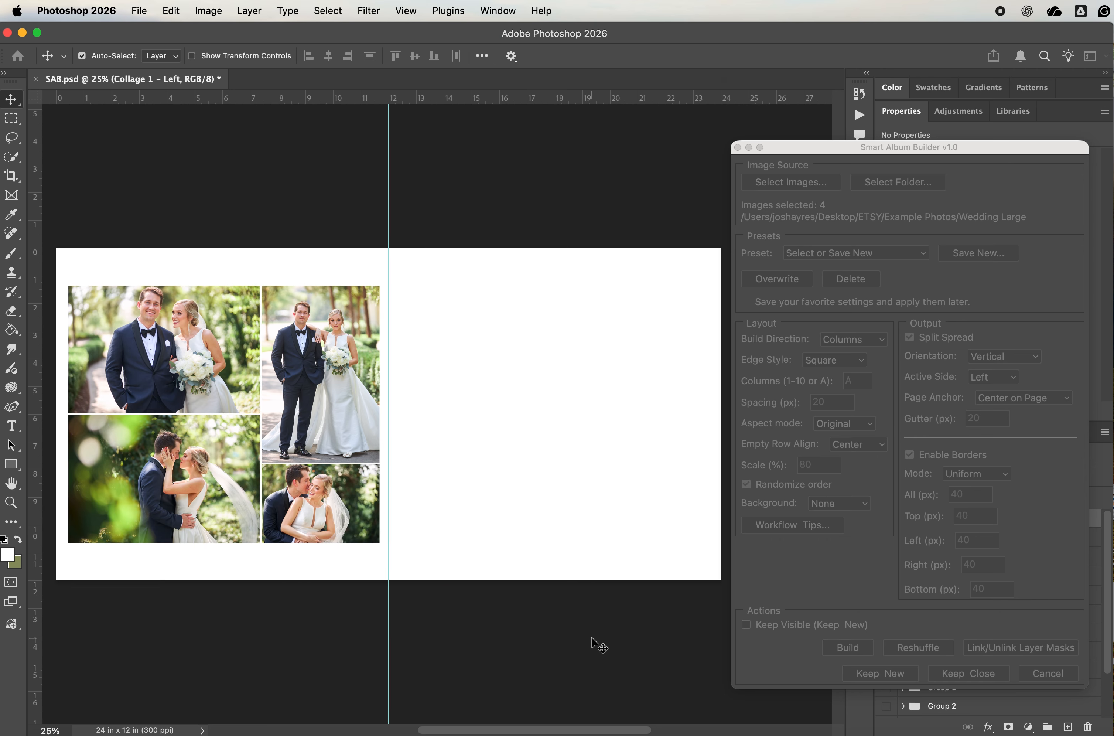
Keep the left collage with Keep Visible enabled, start a new one and set its active side to Right.
{"action": "left_click", "coordinate": [881, 624]}
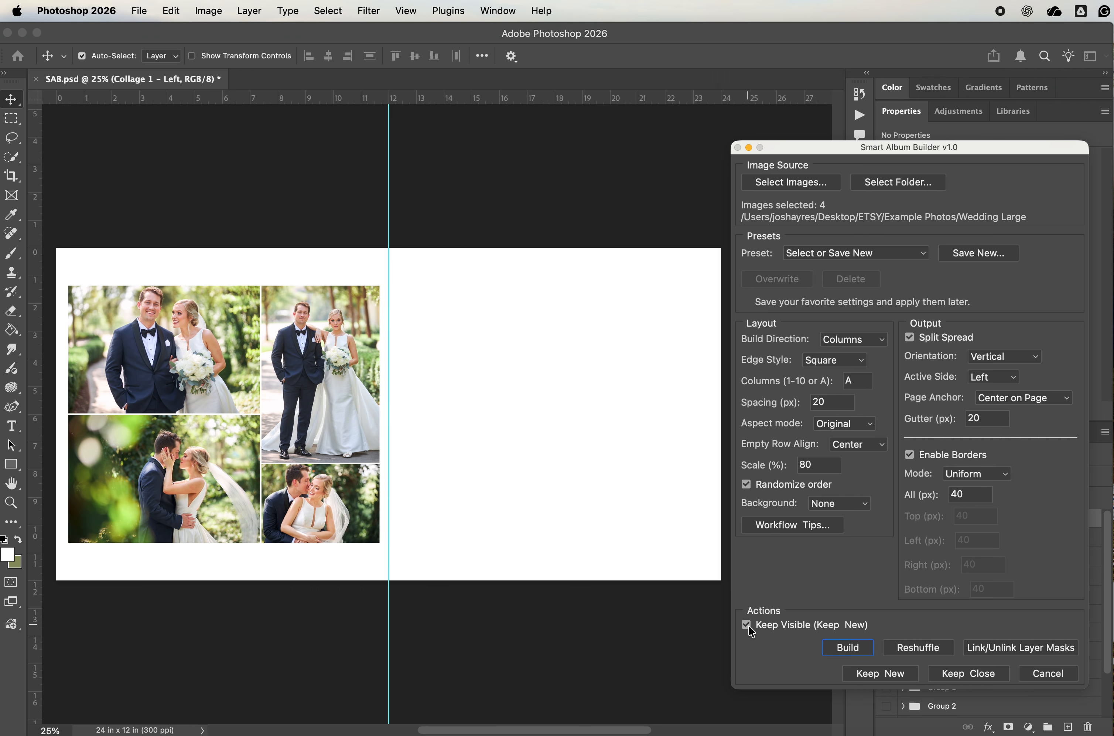
{"action": "left_click", "coordinate": [871, 681]}
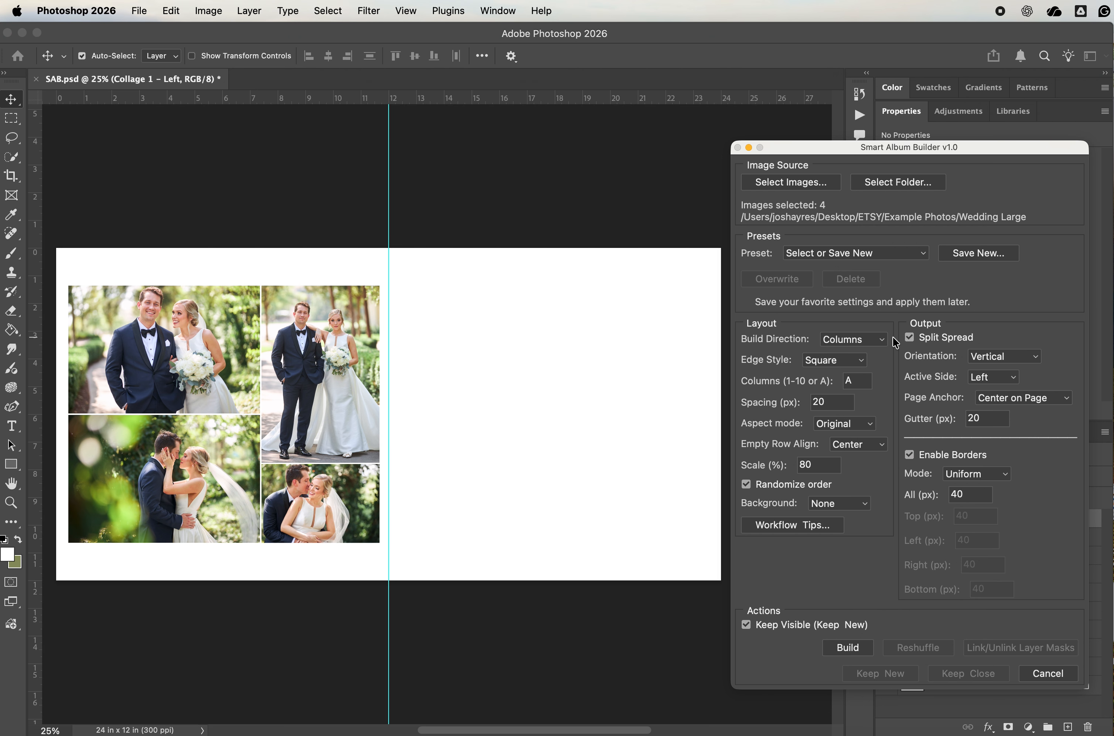
{"action": "left_click", "coordinate": [980, 381]}
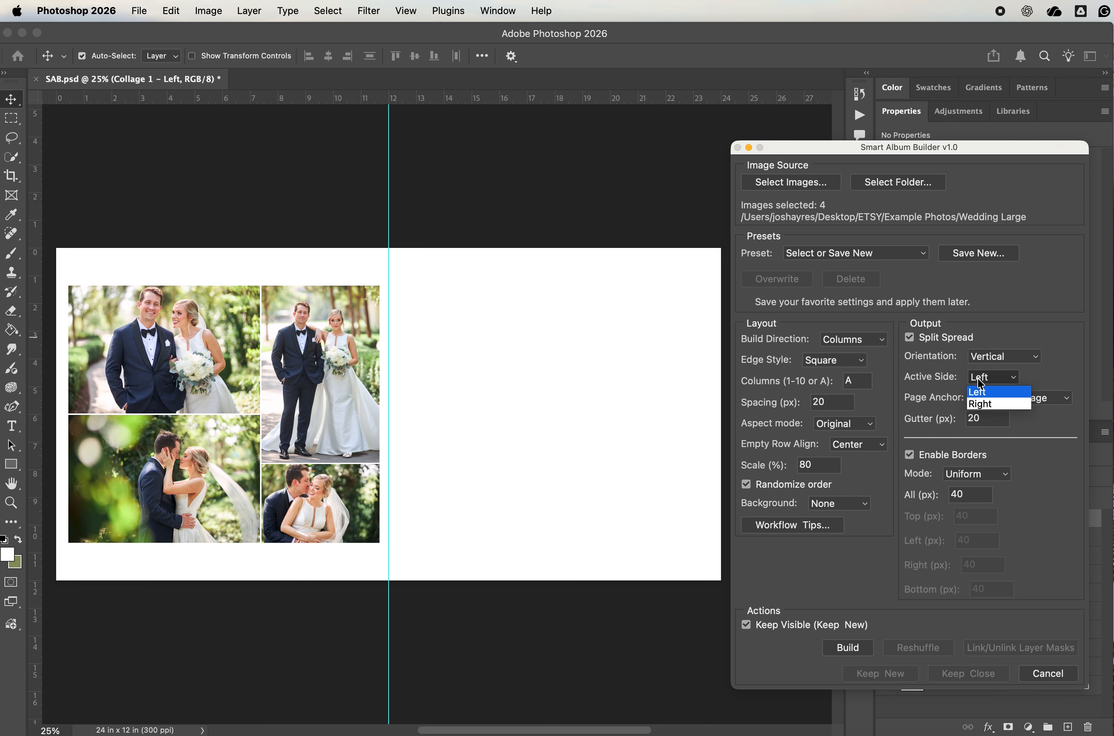
{"action": "left_click", "coordinate": [980, 404]}
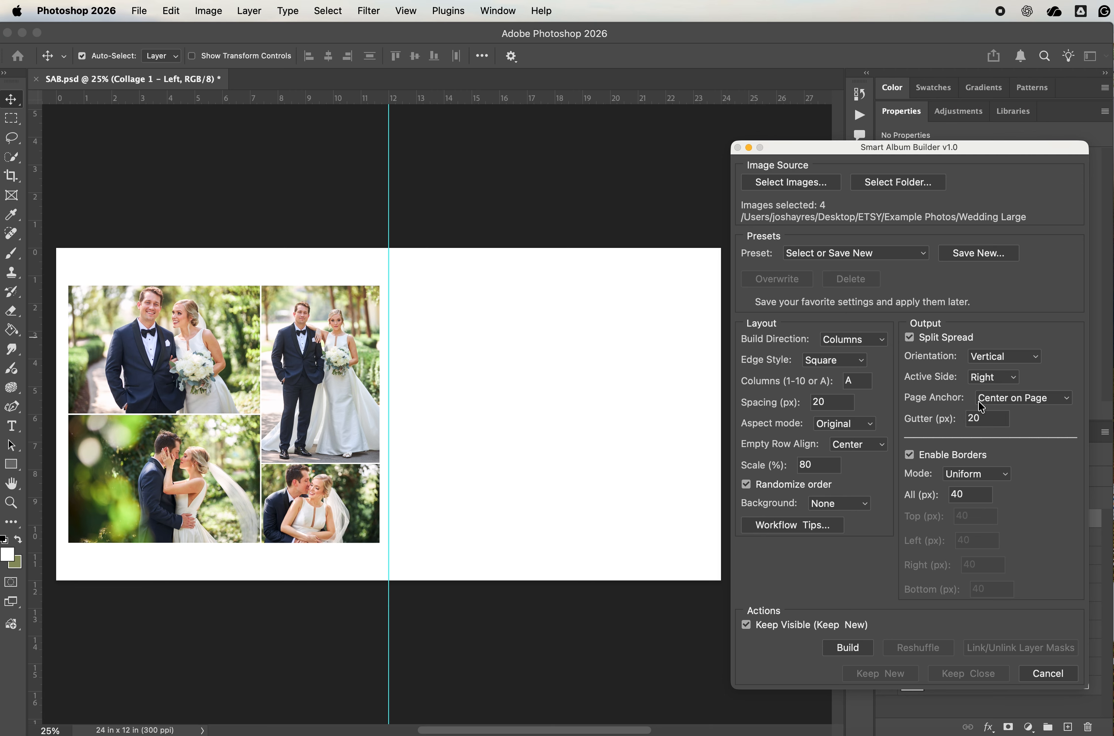
Load the four 2000-09-08 photos ending in 1384, 1468, 1498 and 1536, and build the right-page collage.
{"action": "left_click", "coordinate": [819, 190]}
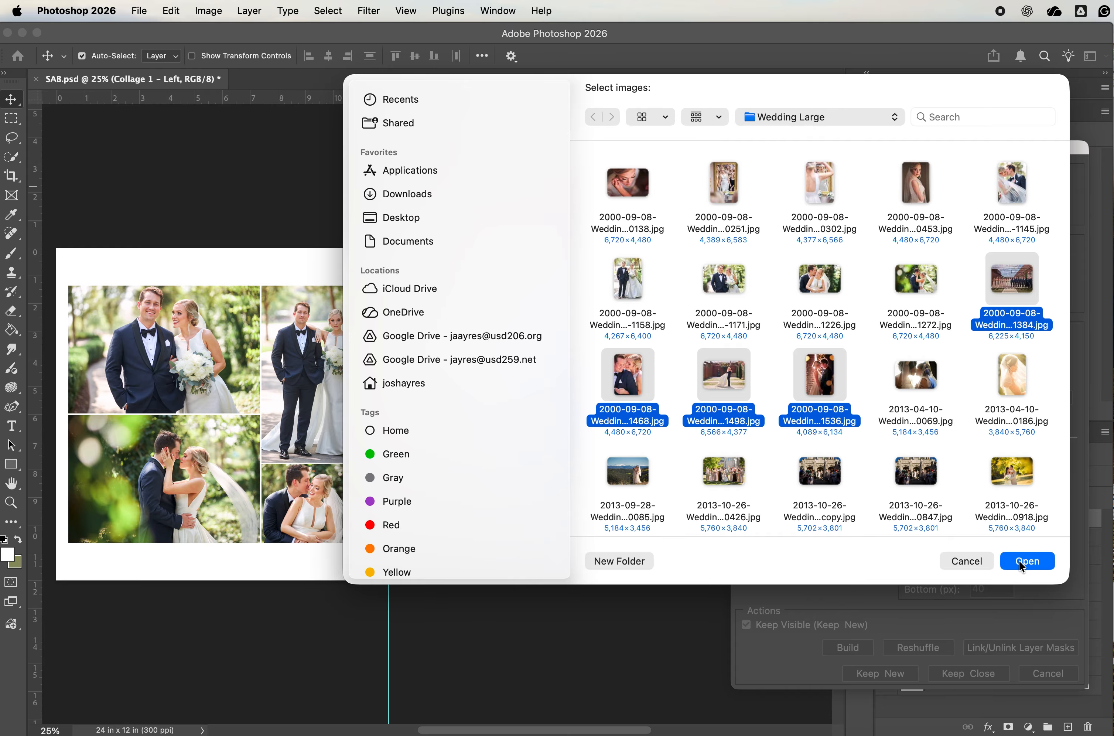
{"action": "left_click", "coordinate": [1026, 561]}
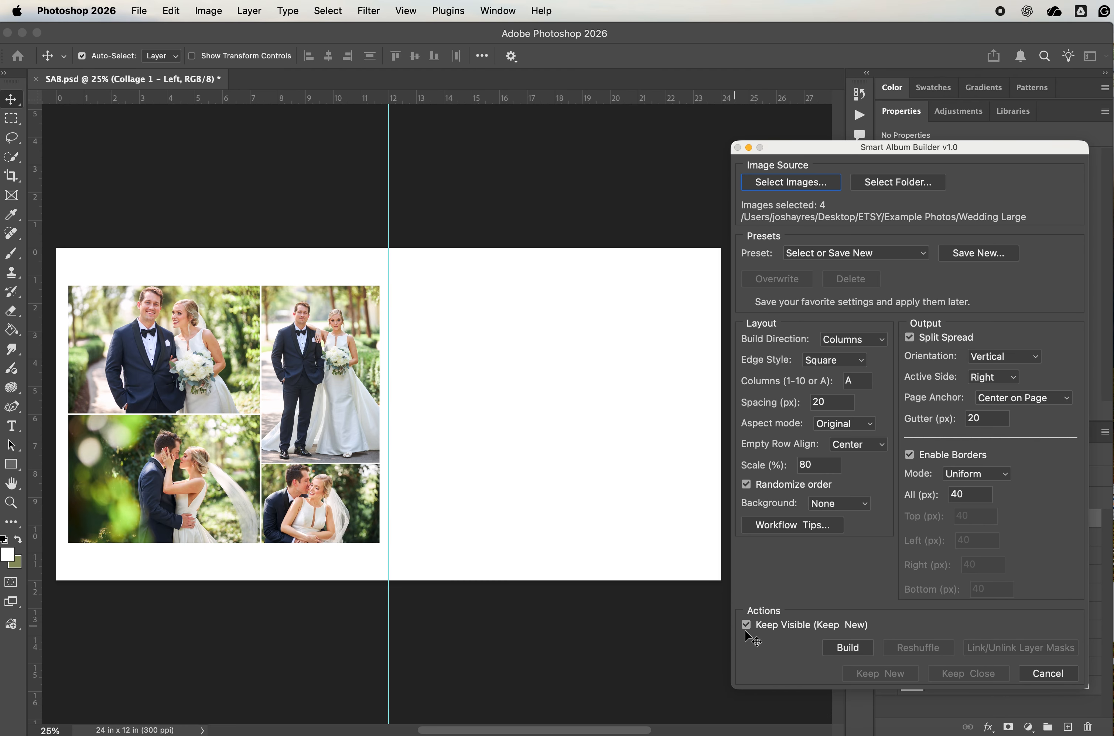
{"action": "left_click", "coordinate": [846, 648]}
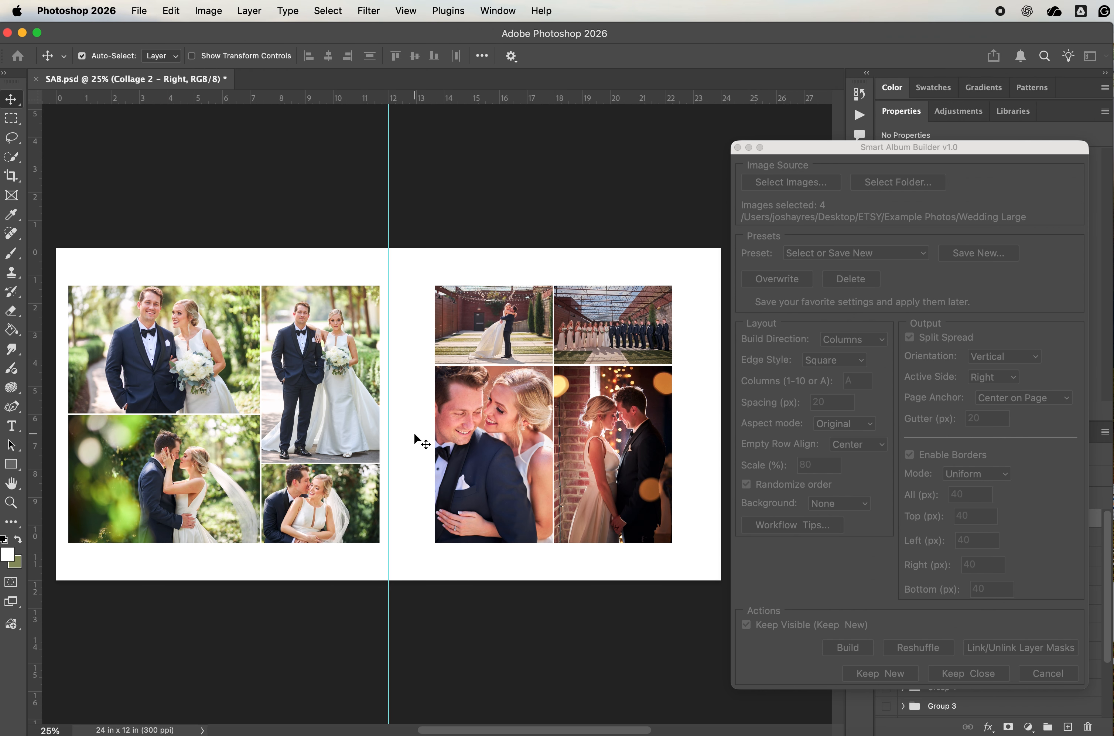
Reshuffle the right-page collage once and keep it visible while starting a new collage.
{"action": "left_click", "coordinate": [875, 614]}
{"action": "left_click", "coordinate": [905, 646]}
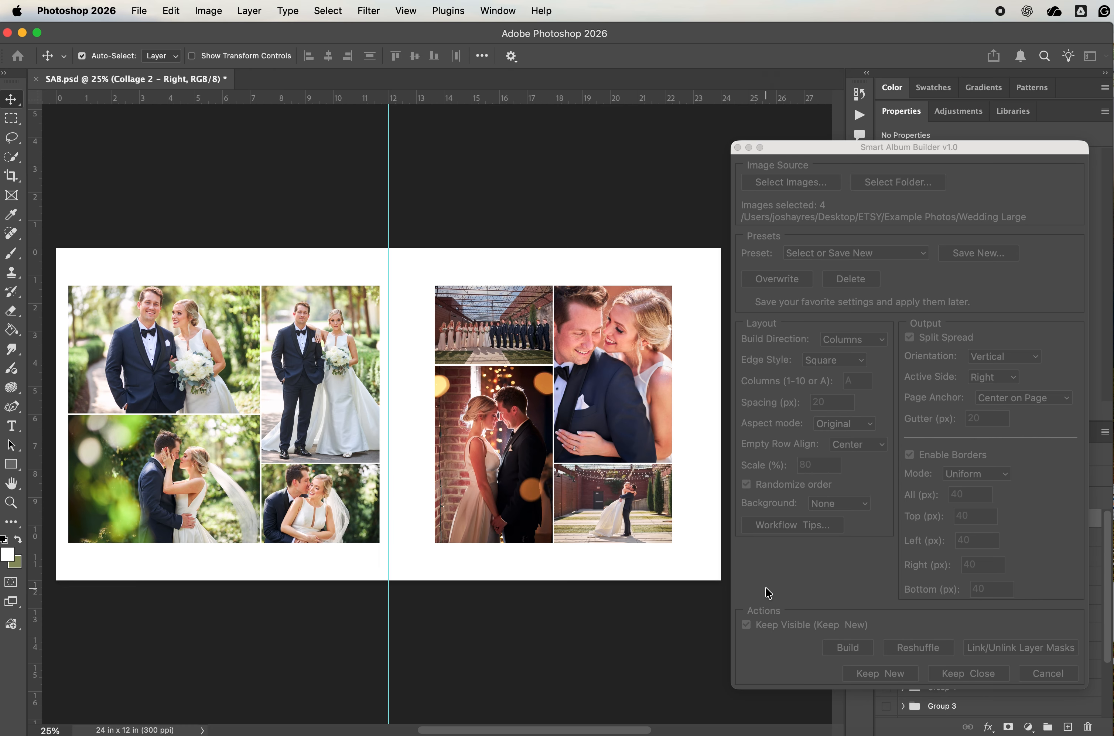
{"action": "left_click", "coordinate": [849, 618]}
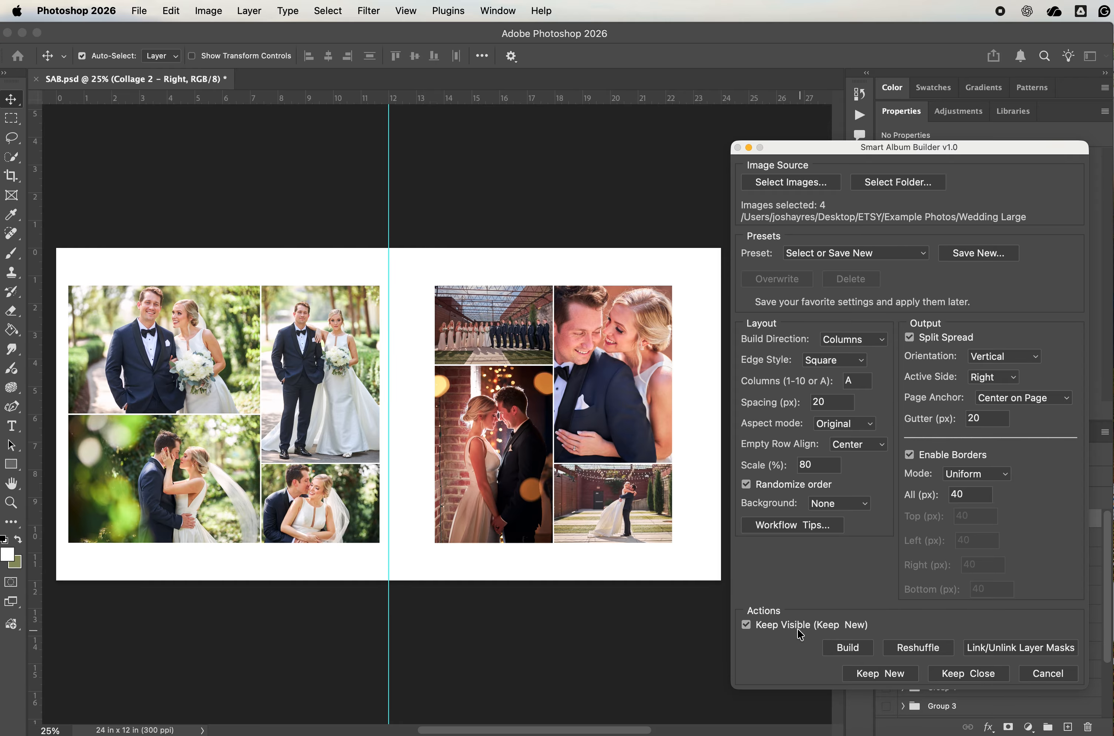
{"action": "left_click", "coordinate": [868, 677]}
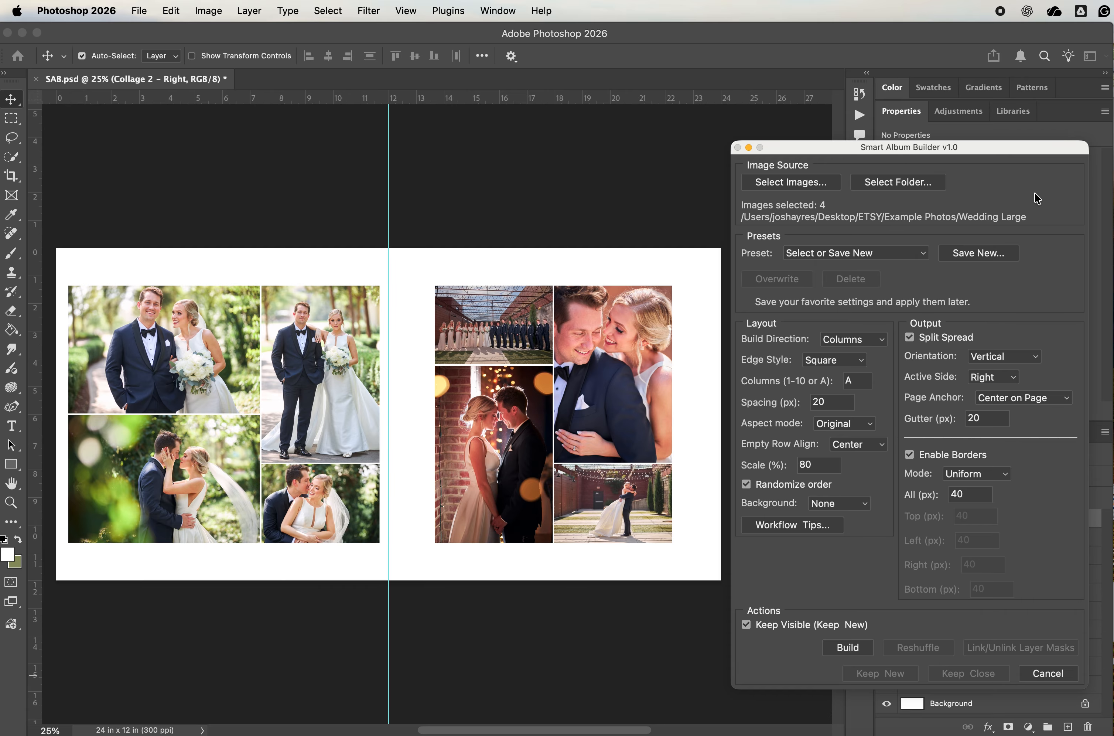
Group the Collage 1 - Left and Collage 2 - Right layer groups together and hide the resulting group.
{"action": "left_click_drag", "start_coordinate": [1041, 152], "coordinate": [761, 145]}
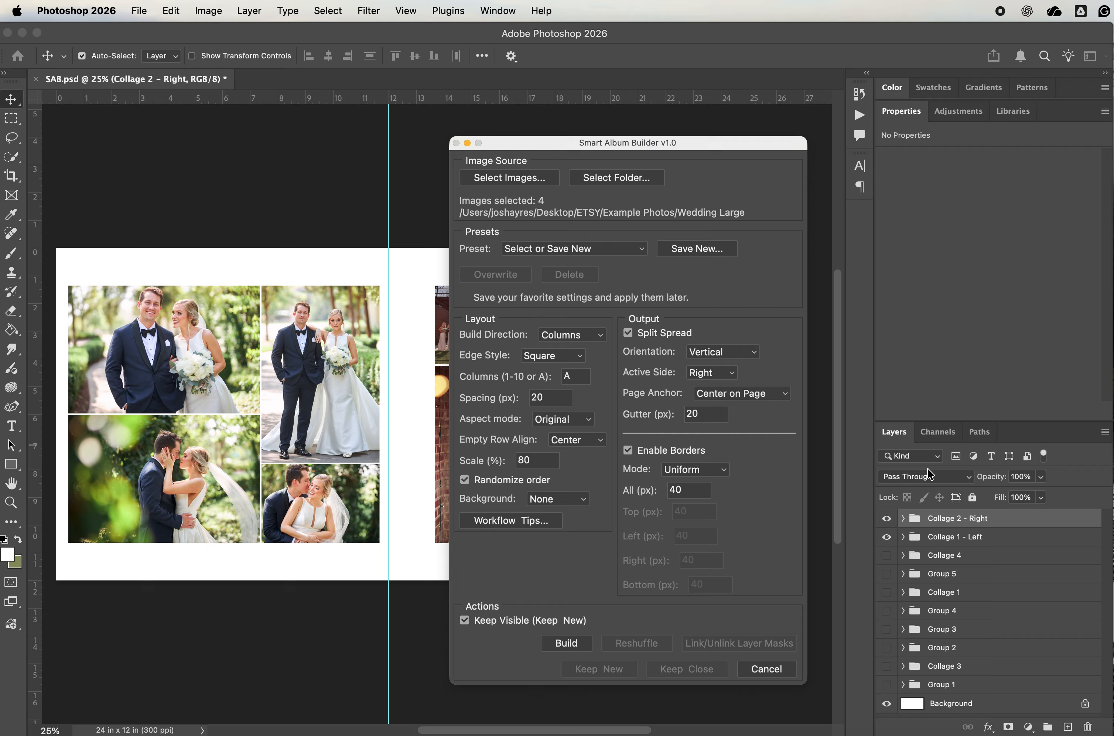
{"action": "left_click", "coordinate": [952, 536], "text": "shift"}
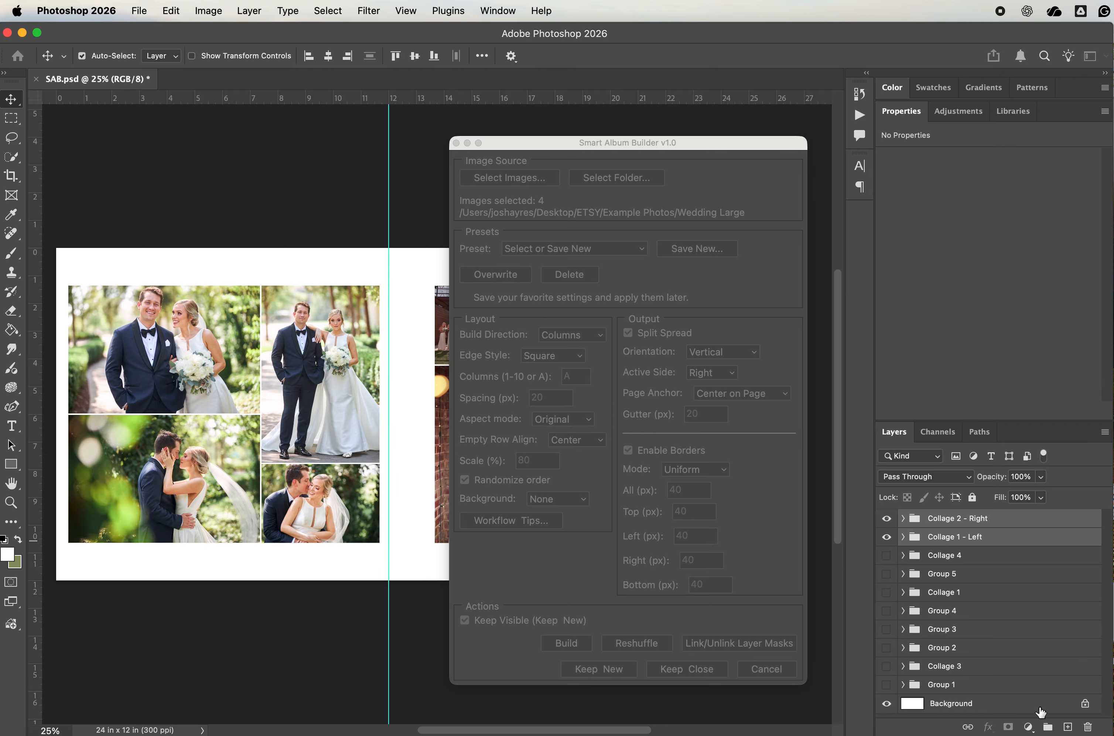
{"action": "left_click", "coordinate": [1046, 727]}
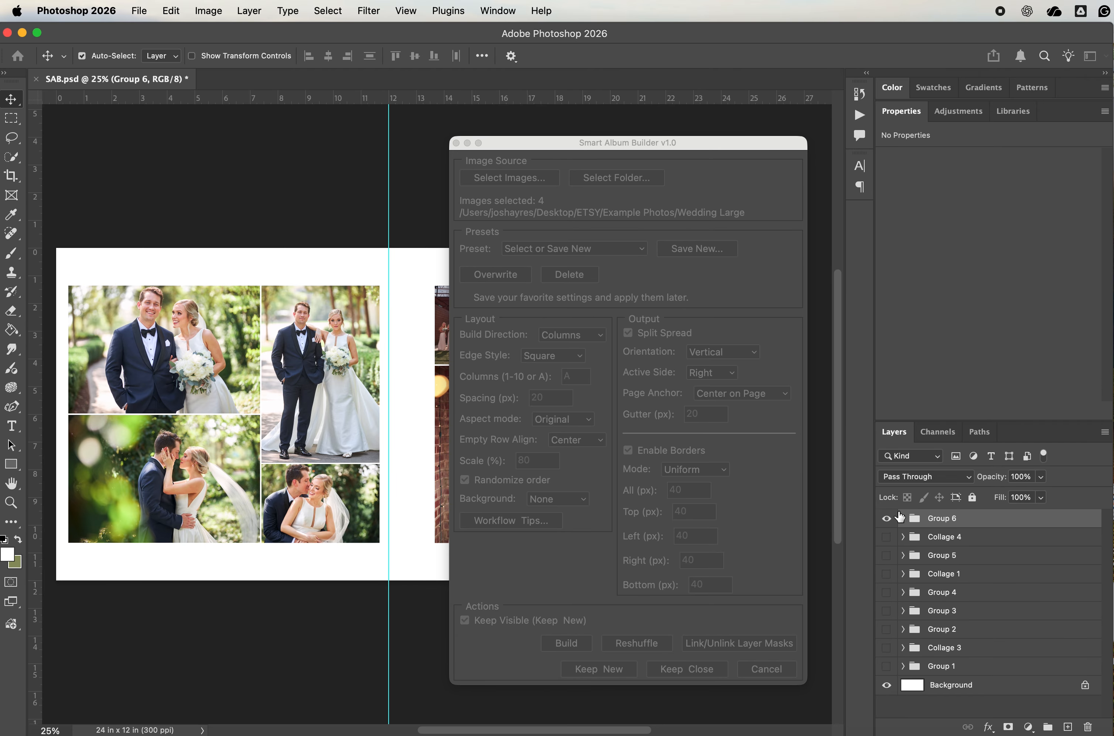
{"action": "left_click", "coordinate": [886, 519]}
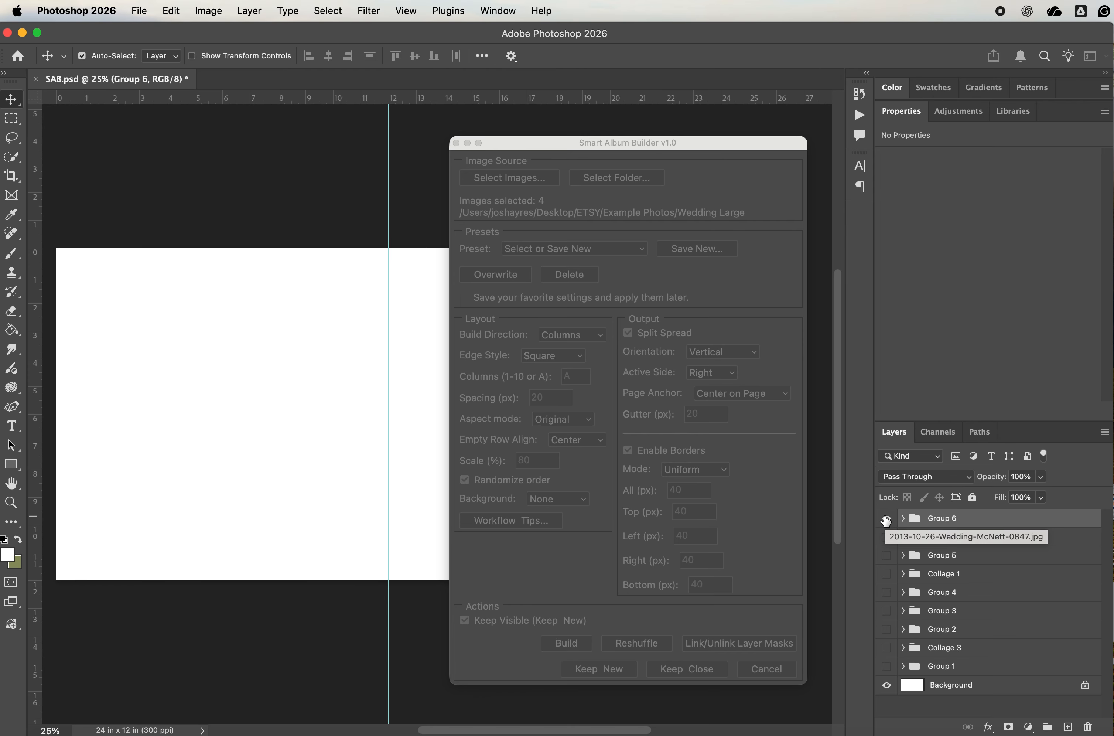
{"action": "left_click_drag", "start_coordinate": [740, 138], "coordinate": [1020, 138]}
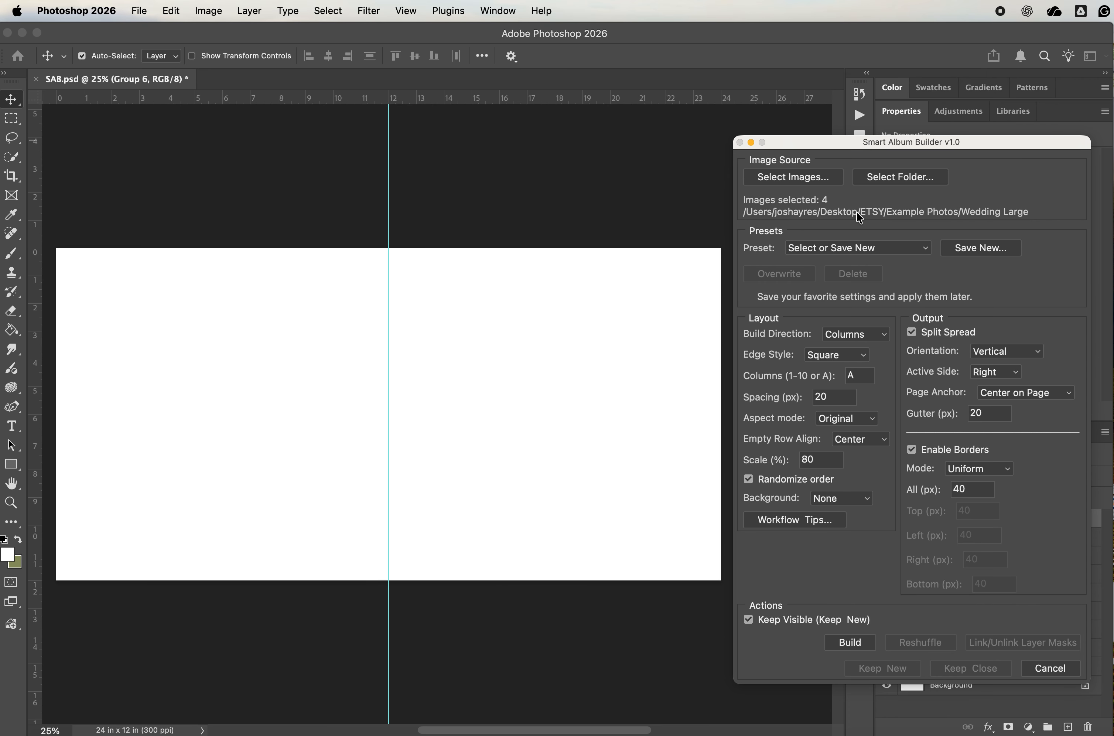
Load the eight 2019-12-31 wedding photos from 0208 through 1026 as the image source.
{"action": "left_click", "coordinate": [815, 180]}
{"action": "scroll", "coordinate": [829, 334], "scroll_direction": "down", "scroll_amount": 10}
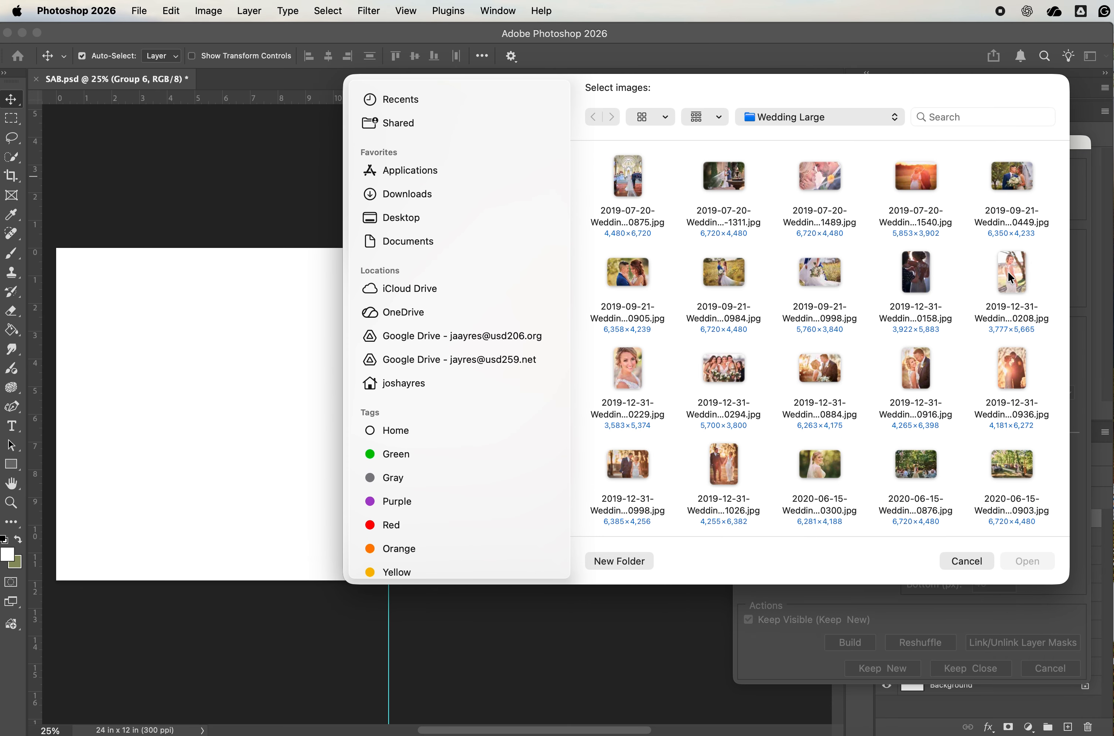
{"action": "left_click", "coordinate": [1012, 274]}
{"action": "left_click", "coordinate": [724, 466], "text": "shift"}
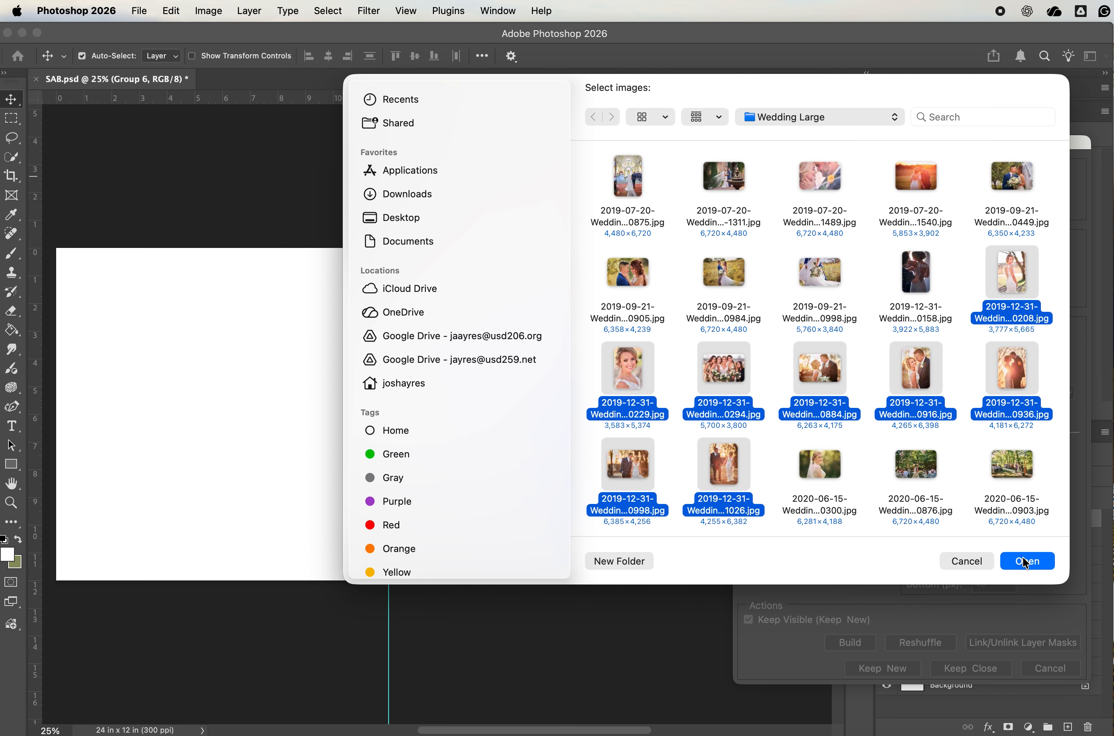
{"action": "left_click", "coordinate": [1026, 562]}
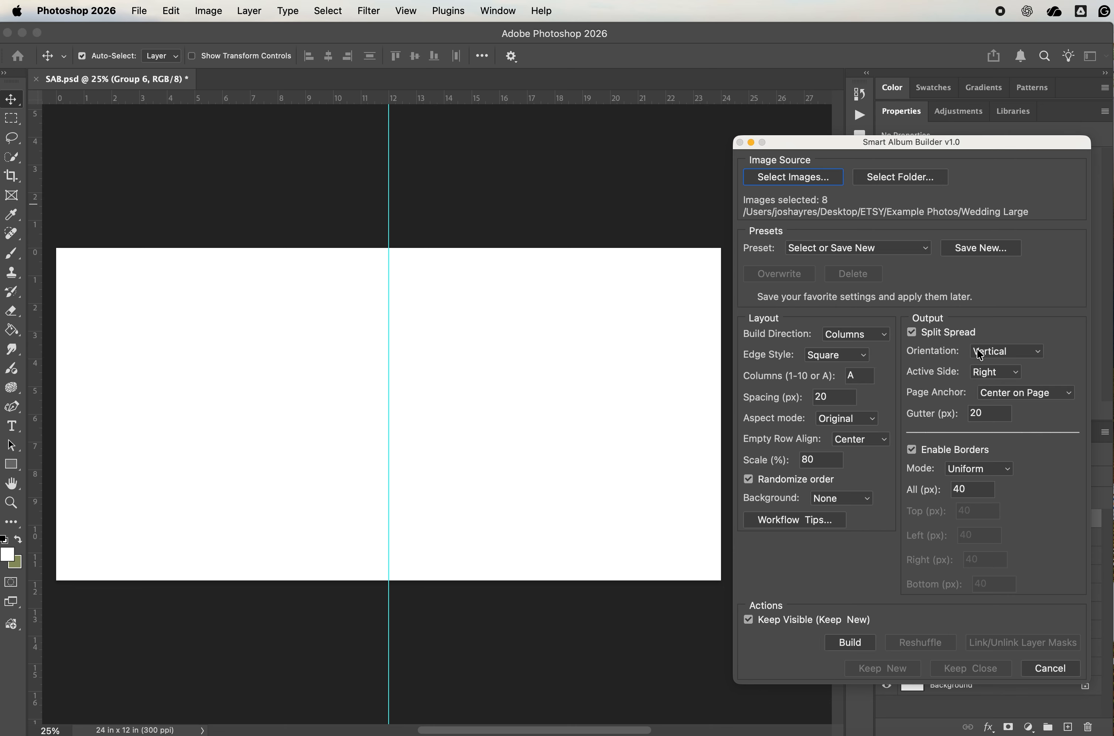
Build a collage with Split Spread turned off and the scale at 100%, and reshuffle its photos.
{"action": "left_click", "coordinate": [912, 332]}
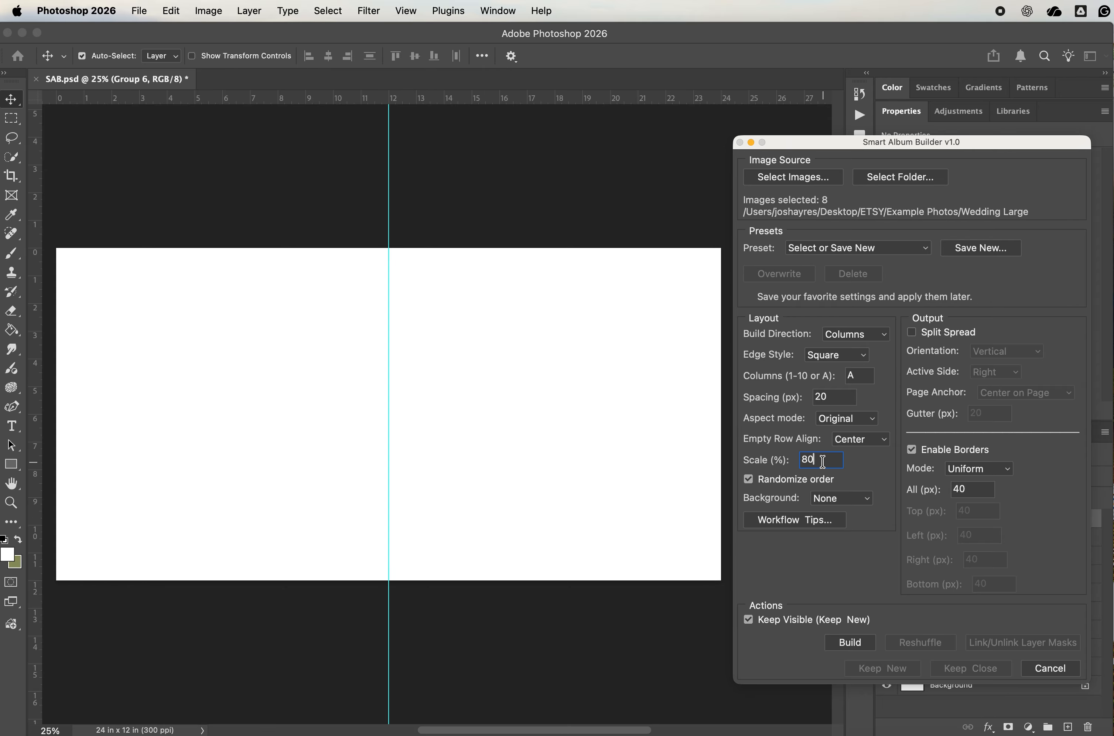
{"action": "key", "text": "BackSpace"}
{"action": "key", "text": "BackSpace"}
{"action": "type", "text": "100"}
{"action": "left_click", "coordinate": [849, 642]}
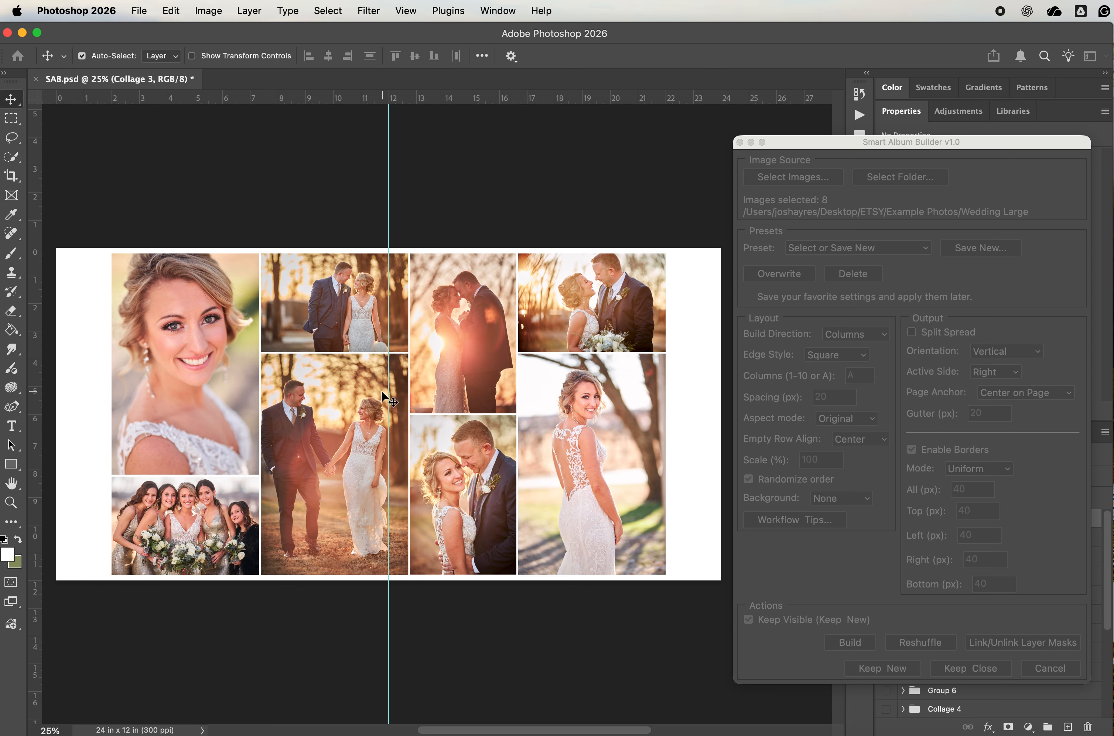
{"action": "left_click", "coordinate": [908, 641]}
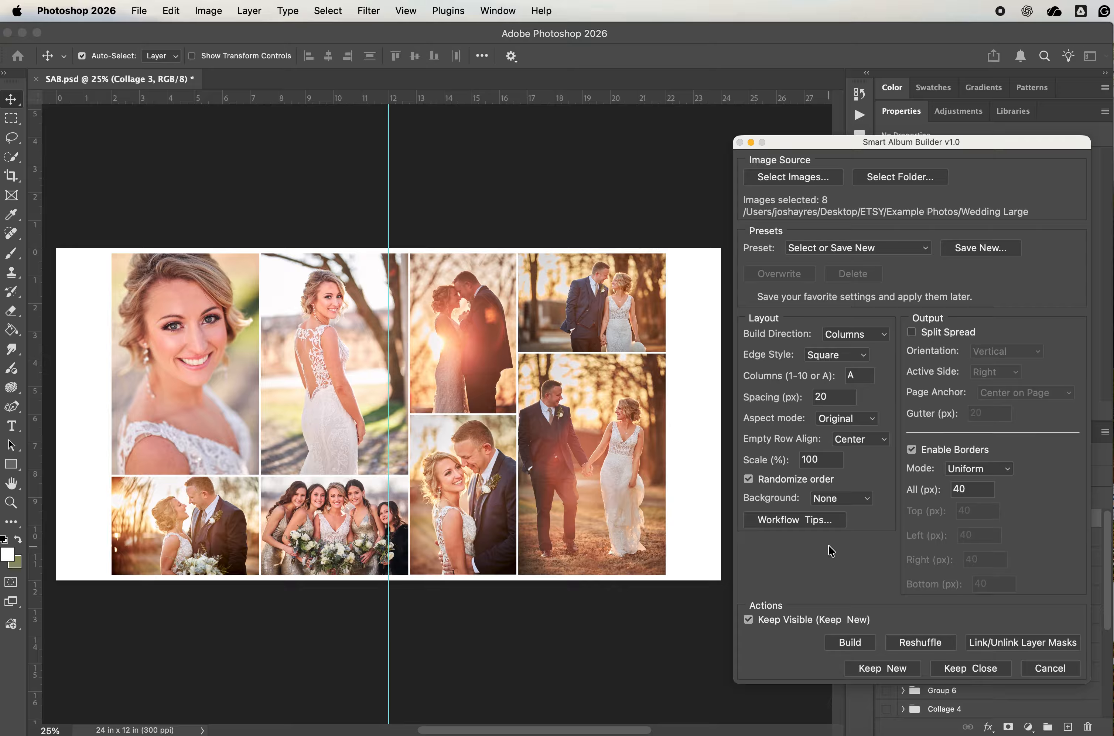
Rebuild the full-spread collage with a Tapered edge style and 6 columns.
{"action": "left_click", "coordinate": [852, 358]}
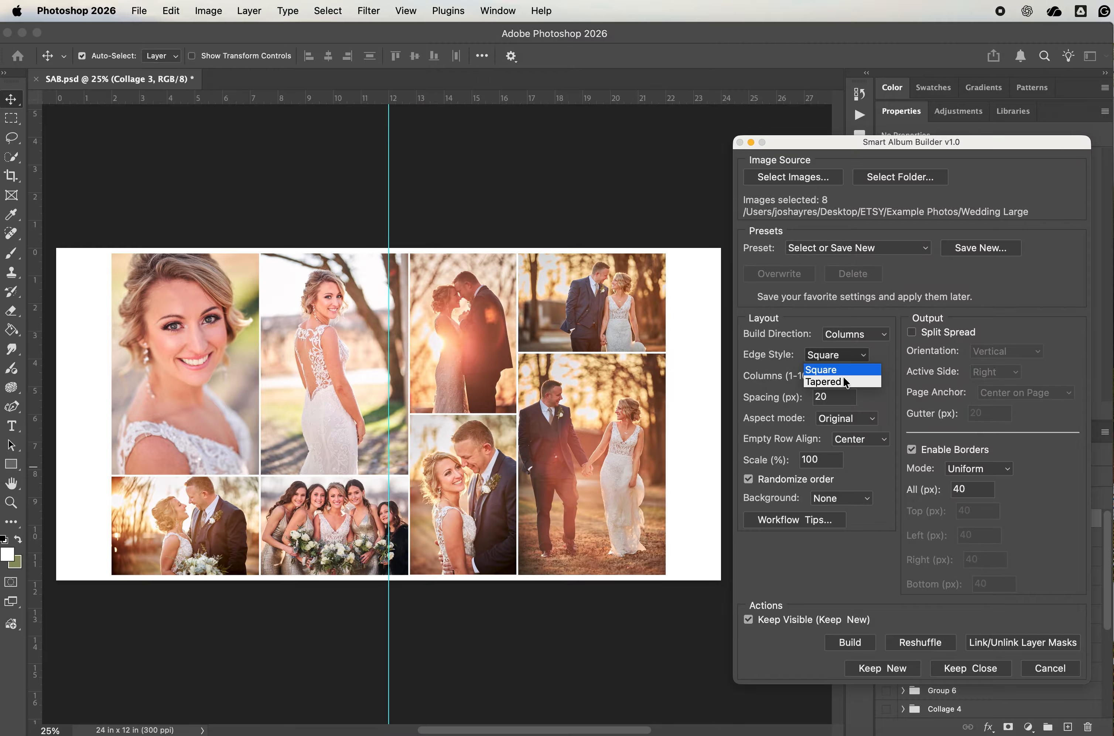
{"action": "left_click", "coordinate": [843, 383]}
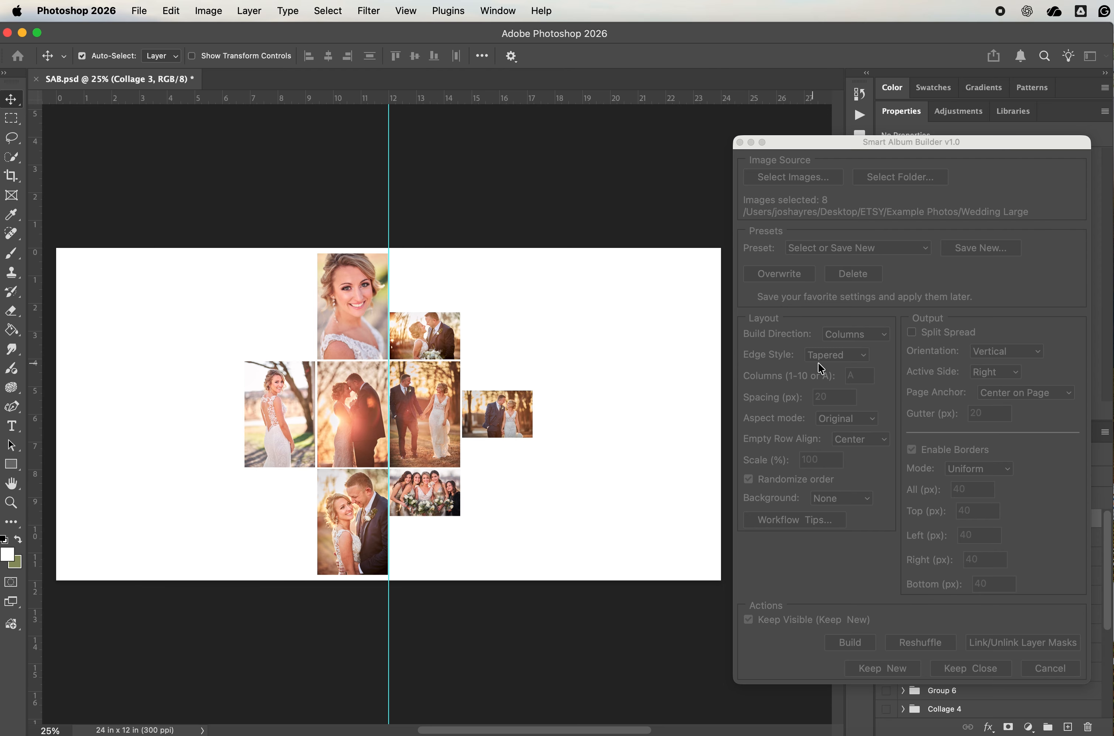
{"action": "left_click", "coordinate": [883, 368]}
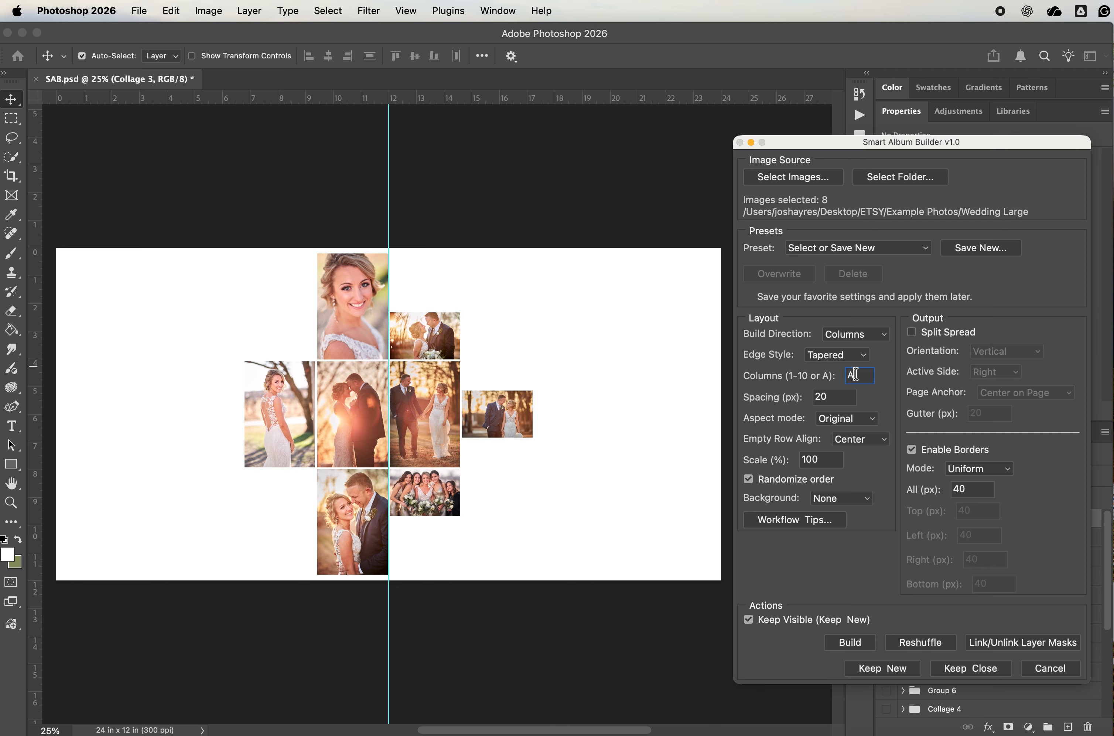
{"action": "type", "text": "6"}
{"action": "left_click", "coordinate": [858, 639]}
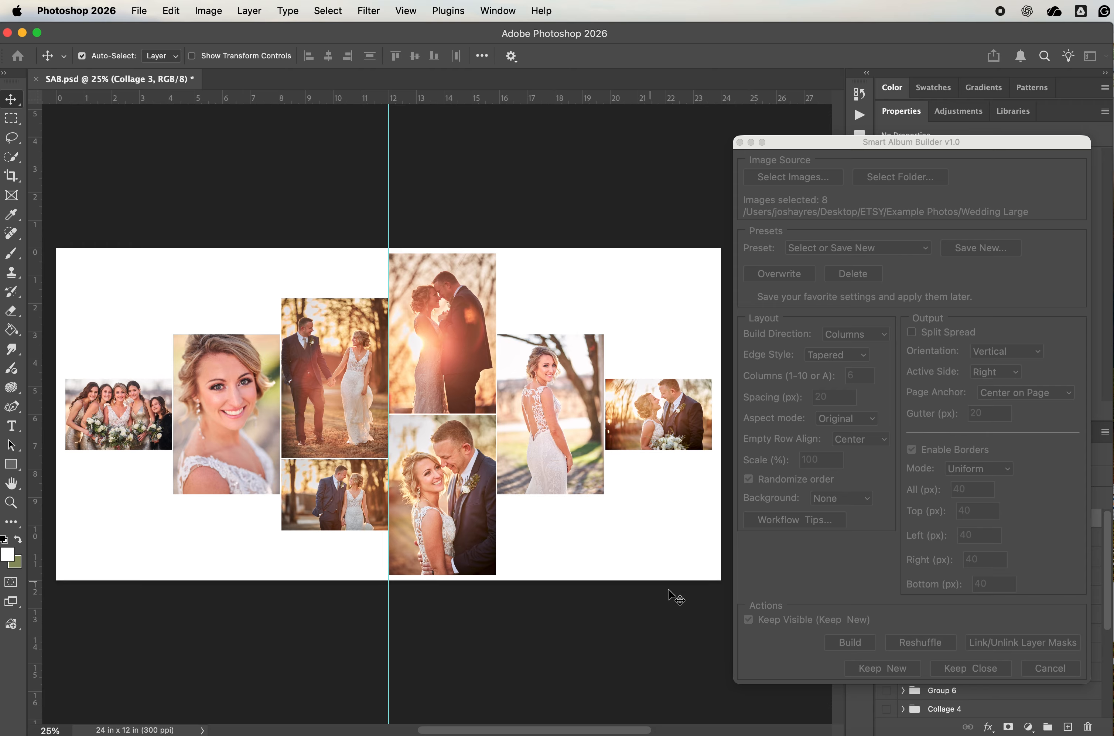
Turn off Keep Visible, keep the tapered collage and start a new one.
{"action": "left_click", "coordinate": [758, 627]}
{"action": "left_click", "coordinate": [749, 618]}
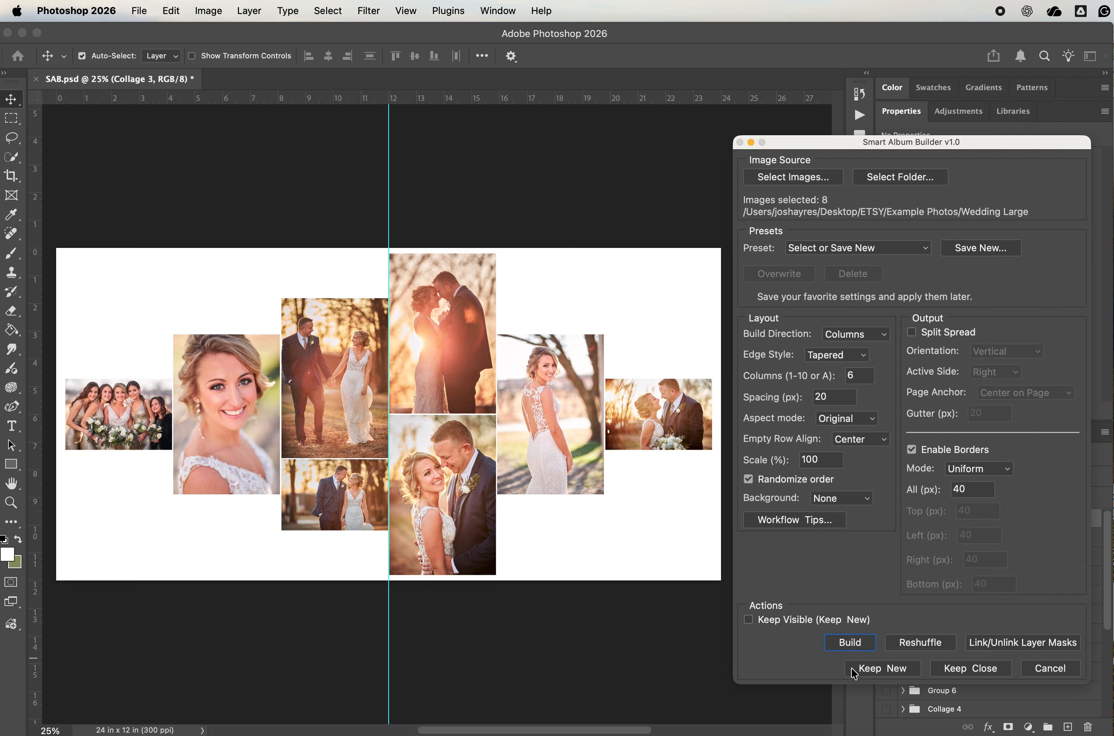
{"action": "left_click", "coordinate": [891, 669]}
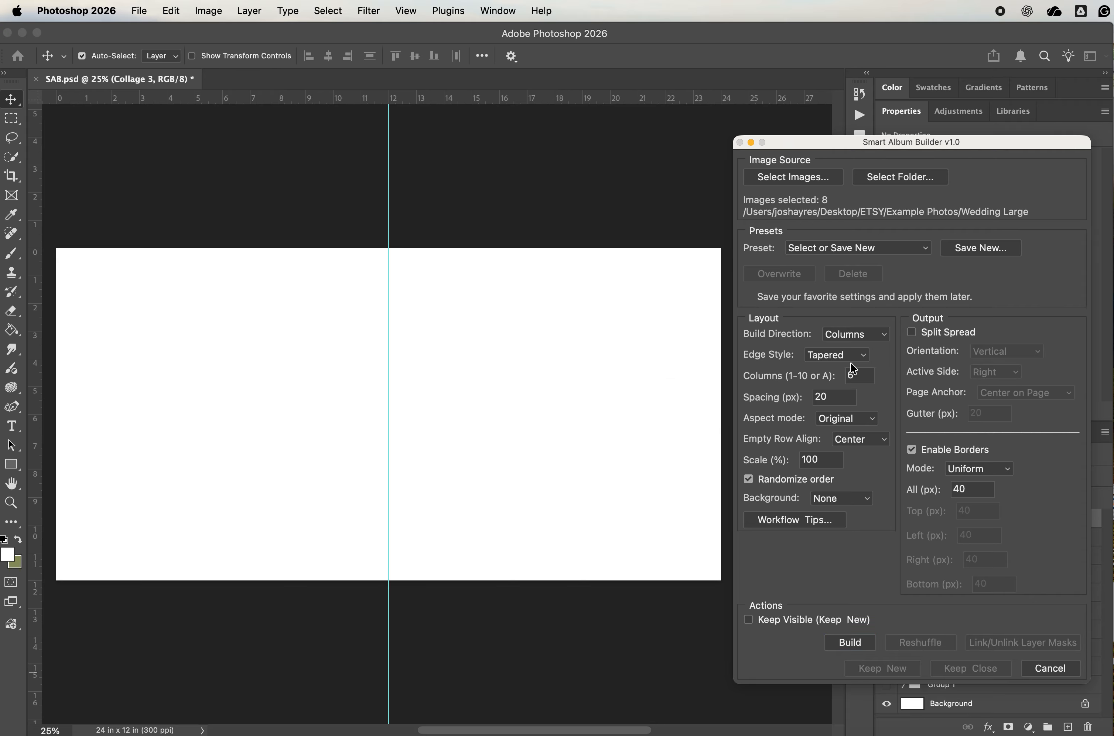
Load the four 2017-07-23 photos ending in 598, 602, 750 and 769 as the image source.
{"action": "left_click", "coordinate": [811, 177]}
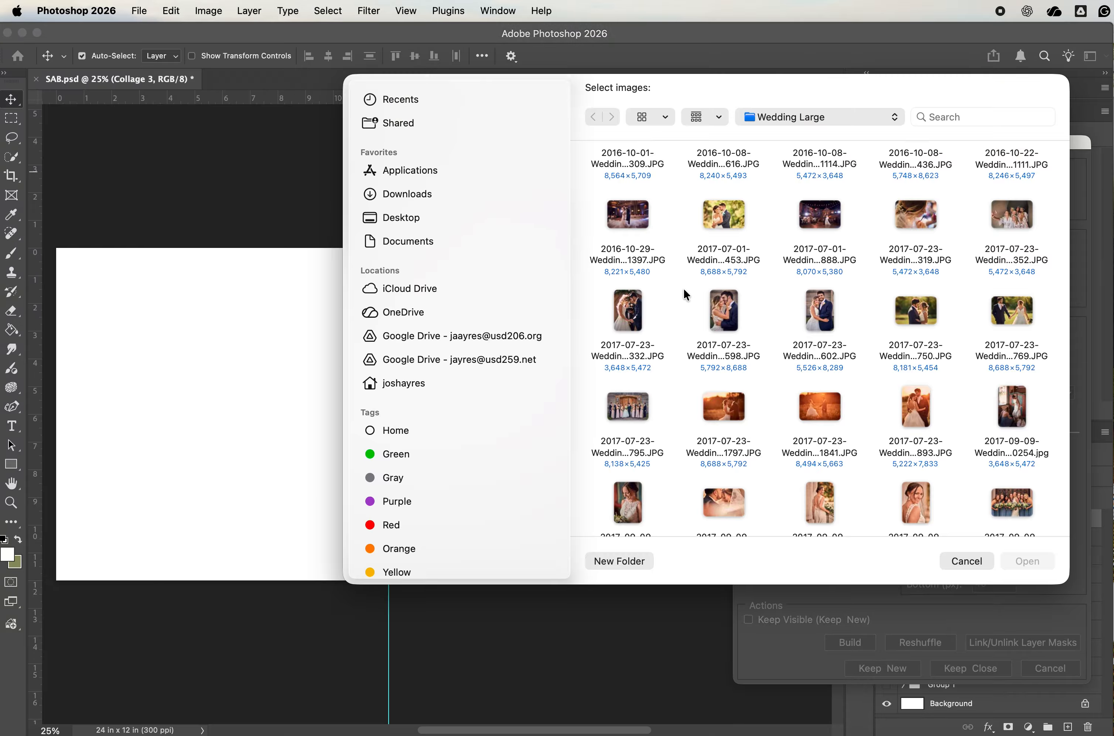
{"action": "left_click_drag", "start_coordinate": [683, 289], "coordinate": [1024, 341]}
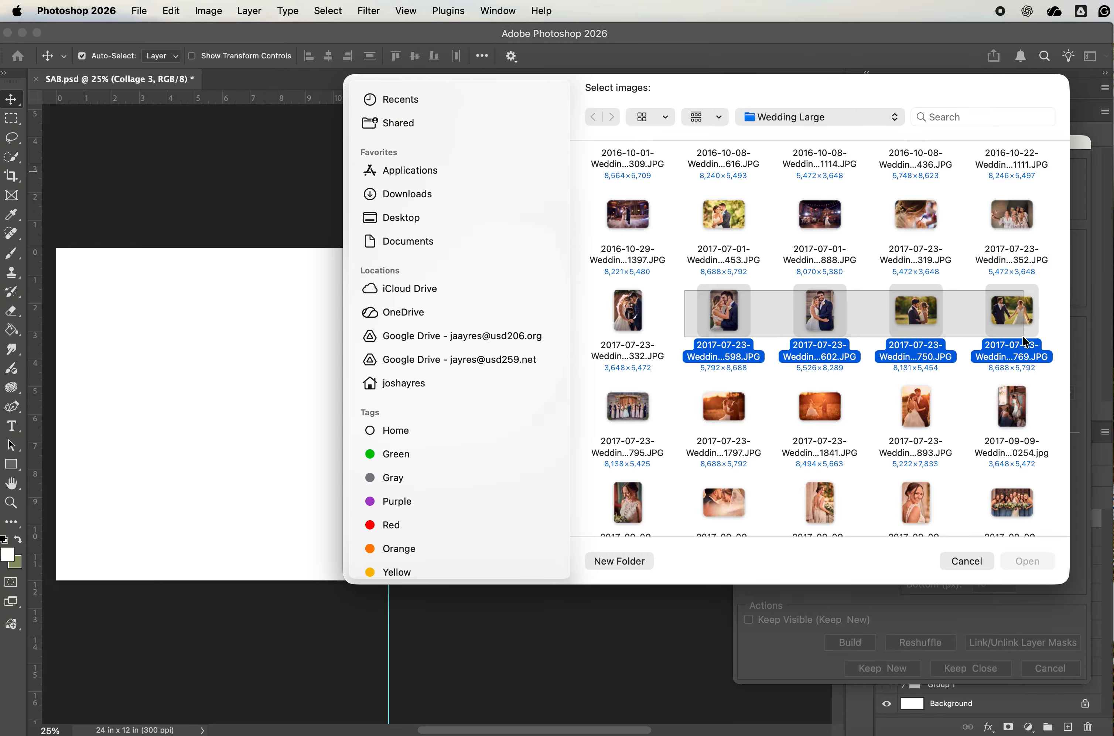
{"action": "left_click", "coordinate": [1026, 562]}
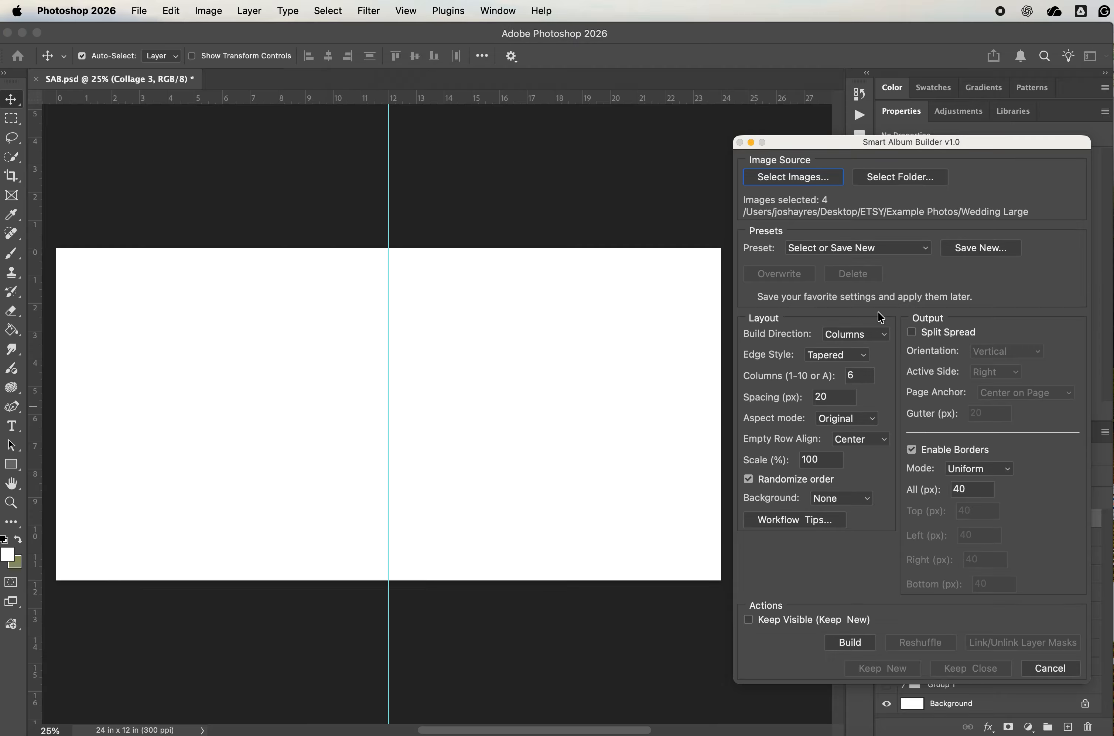
Set the layout to a Square edge style, automatic columns (A) and the 1:1 Grid aspect mode.
{"action": "left_click", "coordinate": [845, 355]}
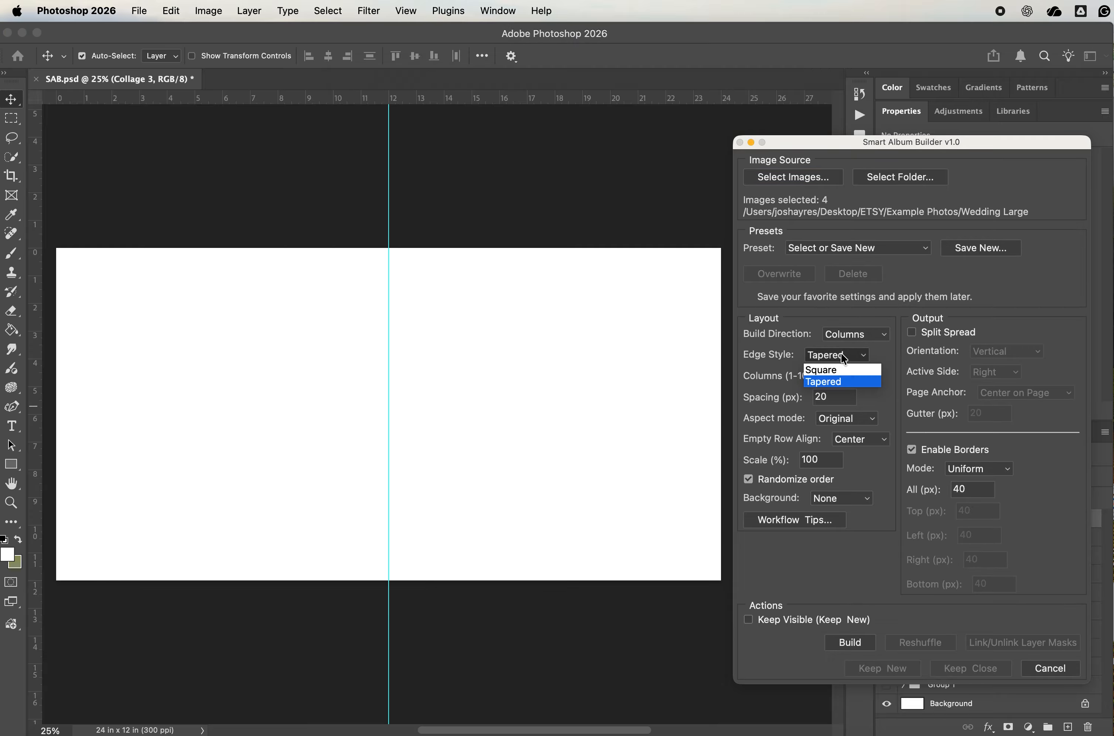
{"action": "left_click", "coordinate": [842, 373]}
{"action": "key", "text": "BackSpace"}
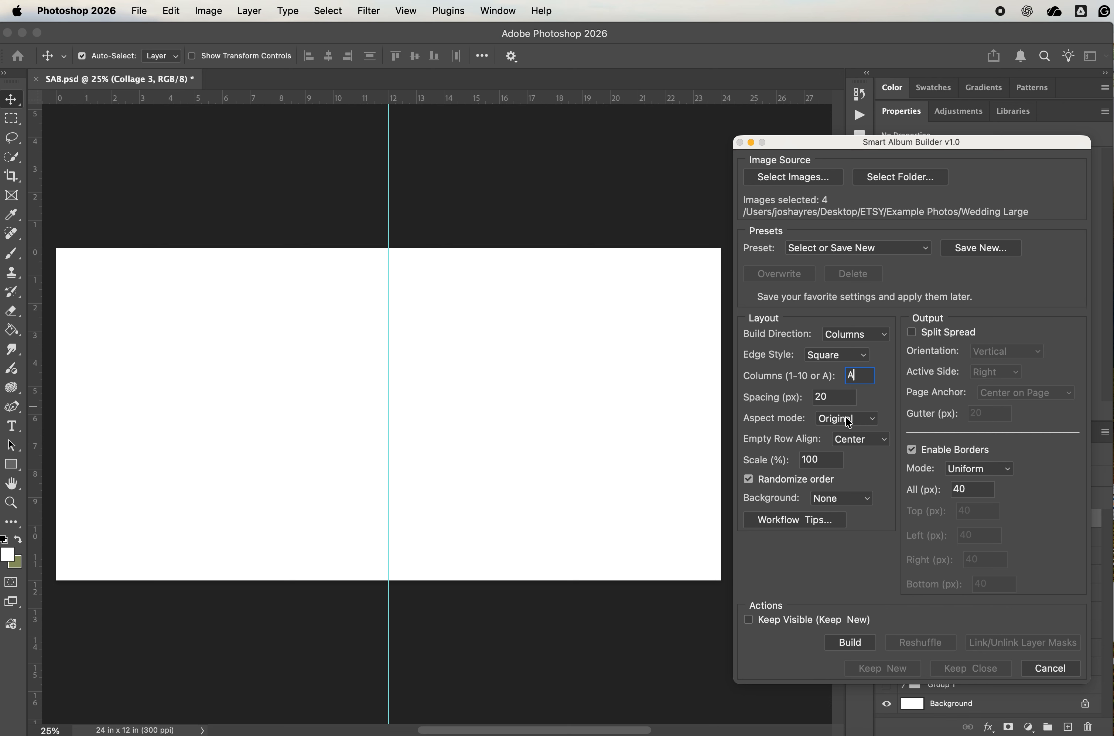
{"action": "left_click", "coordinate": [849, 422]}
{"action": "left_click", "coordinate": [841, 446]}
Turn on Split Spread with Left as the active side and build the four-photo collage.
{"action": "left_click", "coordinate": [924, 333]}
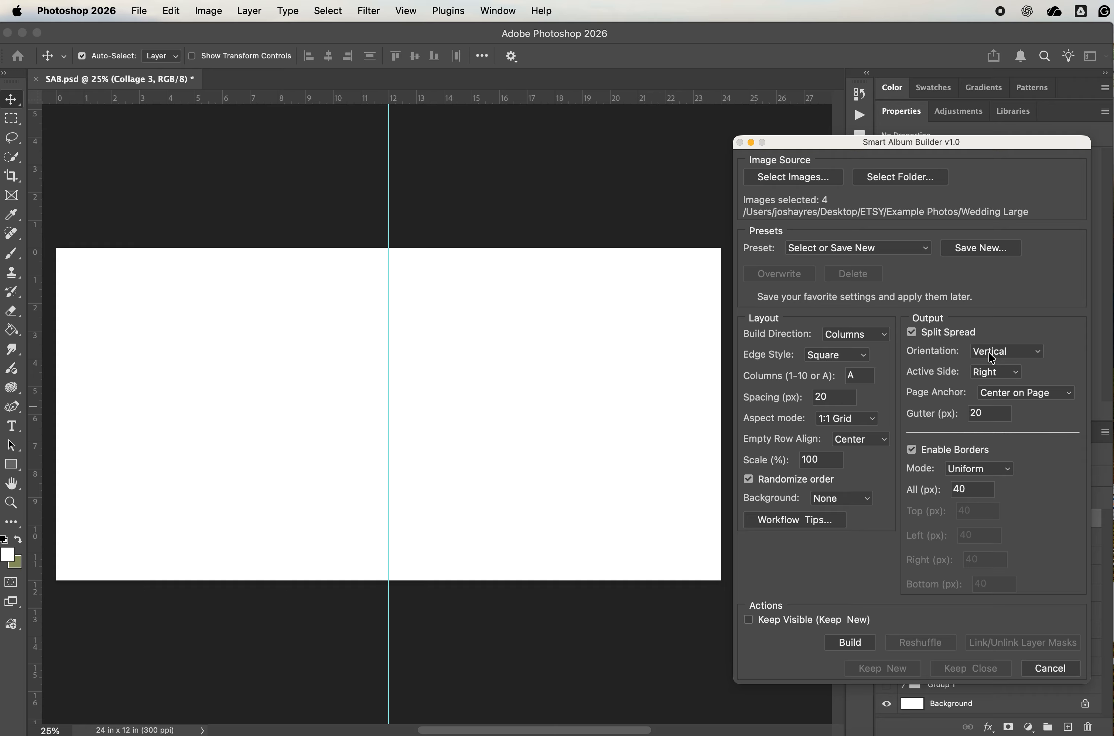
{"action": "left_click", "coordinate": [989, 378]}
{"action": "left_click", "coordinate": [988, 396]}
{"action": "left_click", "coordinate": [842, 640]}
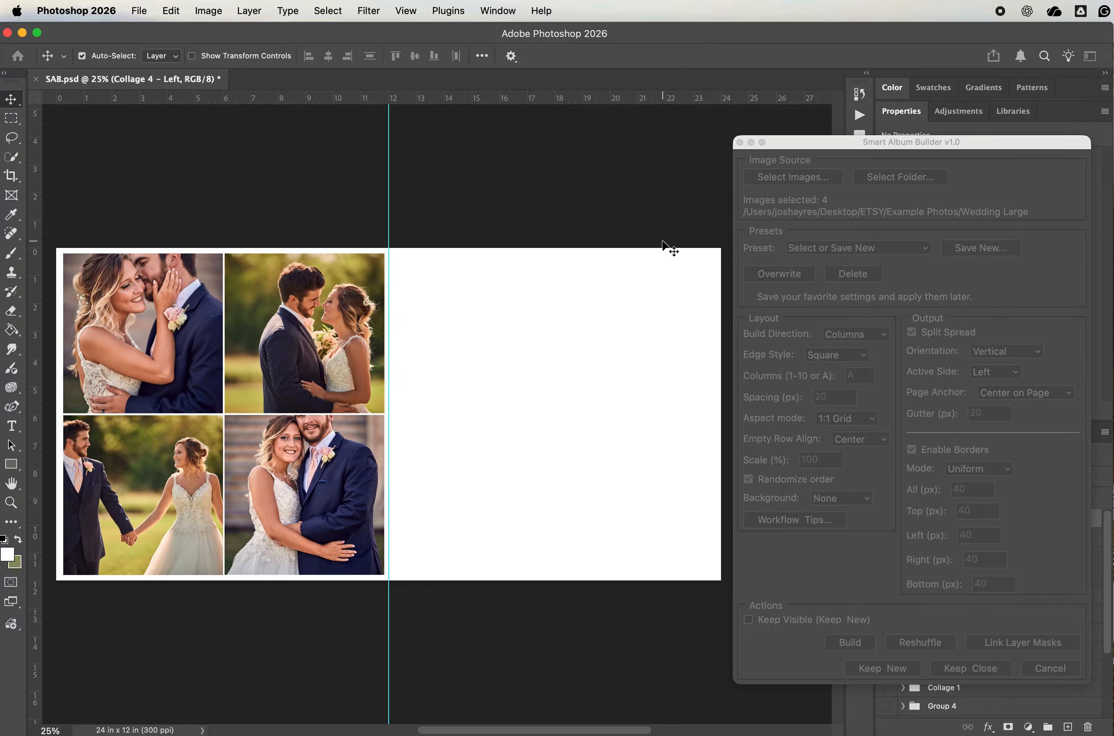
Link the layer masks, try to transform the whole Collage 4 - Left group, and undo the transform.
{"action": "left_click_drag", "start_coordinate": [894, 141], "coordinate": [681, 141]}
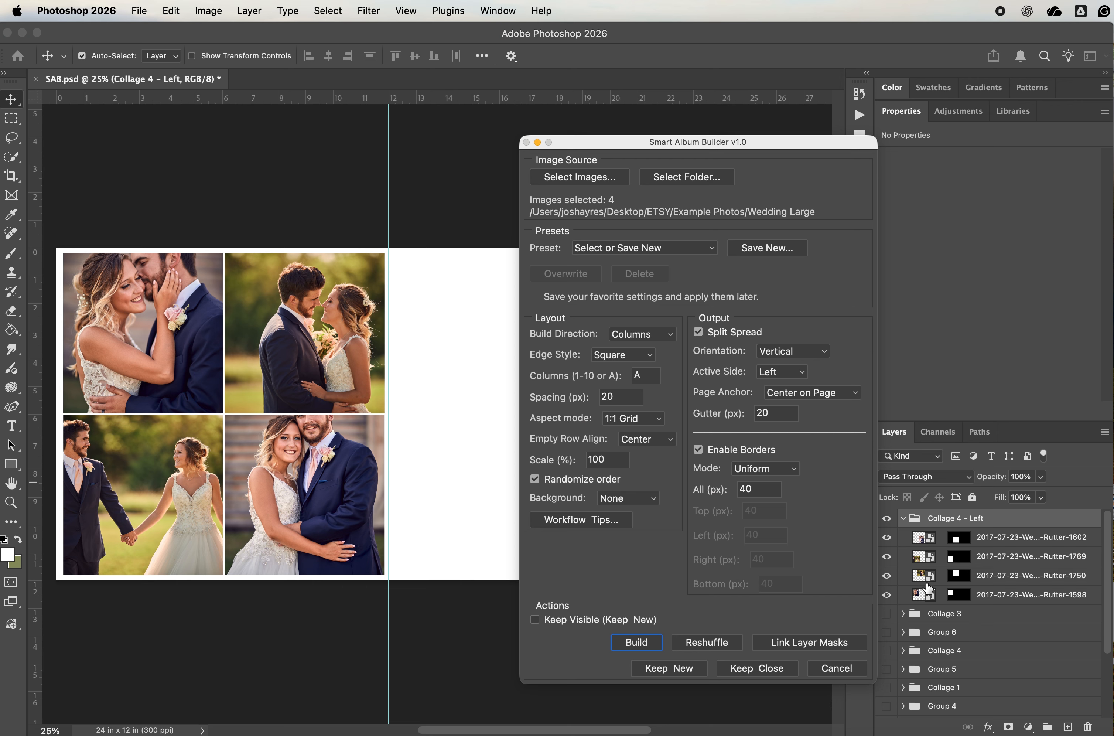
{"action": "left_click", "coordinate": [841, 645]}
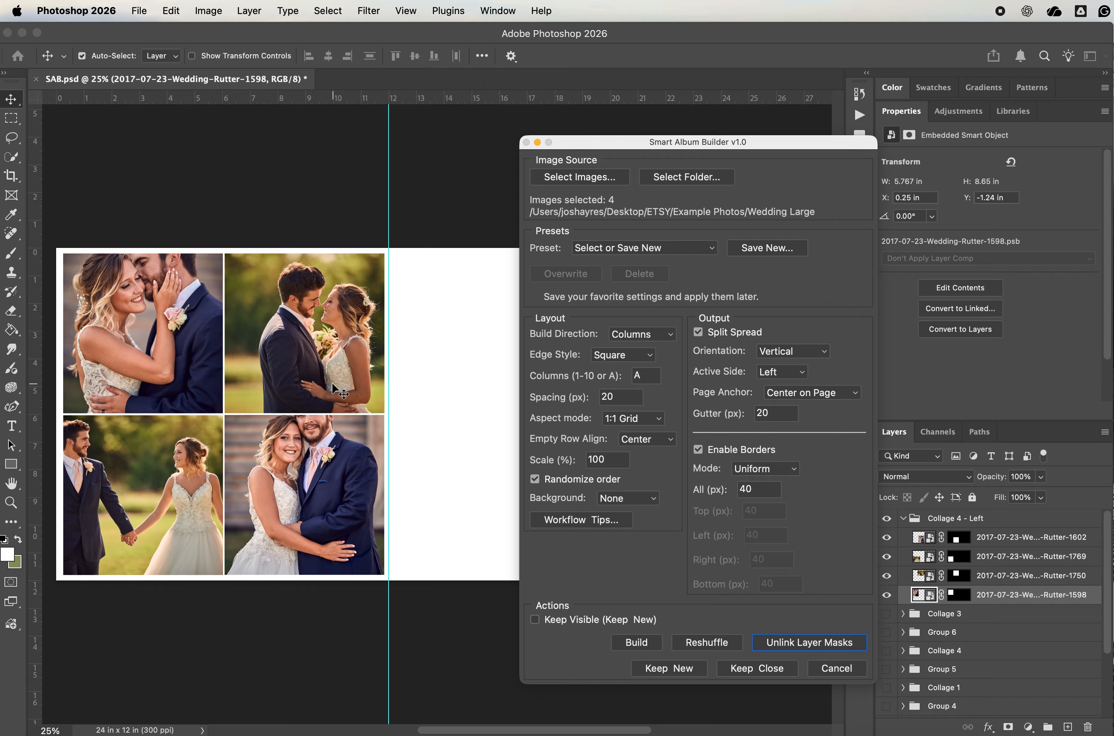
{"action": "left_click", "coordinate": [903, 517]}
{"action": "left_click", "coordinate": [931, 519]}
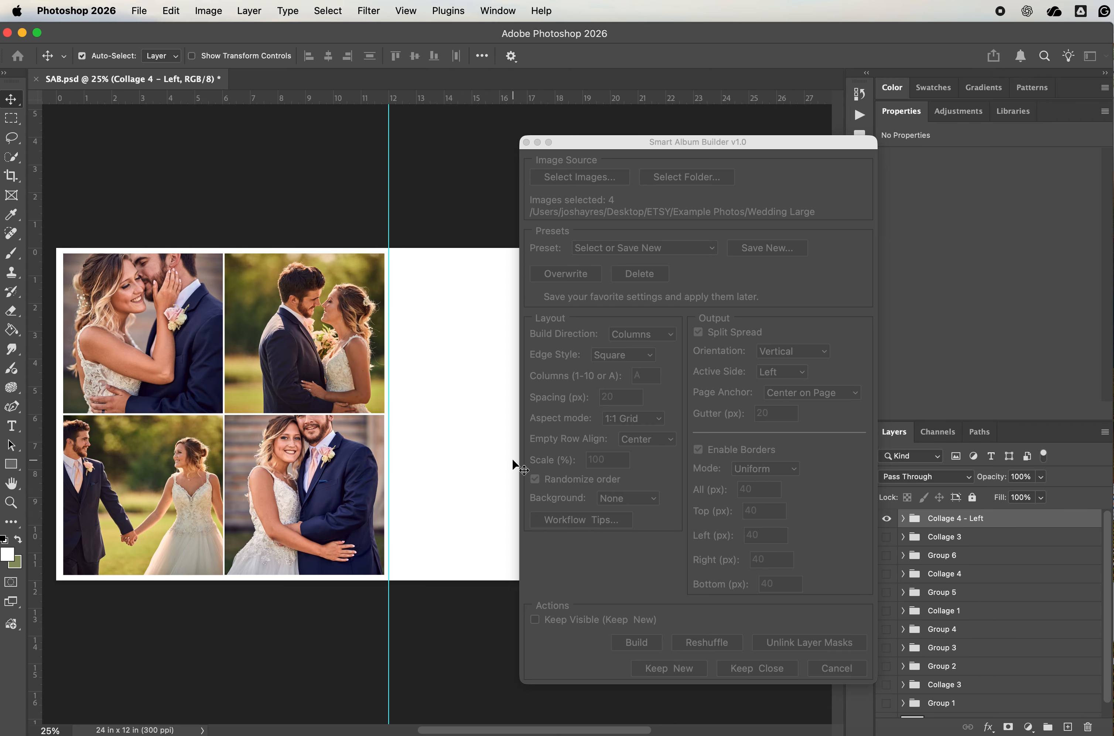
{"action": "key", "text": "super+t"}
{"action": "left_click_drag", "start_coordinate": [224, 216], "coordinate": [223, 325]}
{"action": "key", "text": "Return"}
{"action": "key", "text": "super+z"}
Unlink the layer masks, reposition photos 1598, 1750 and 1602 inside their frames, and enlarge photo 1602.
{"action": "left_click", "coordinate": [902, 519]}
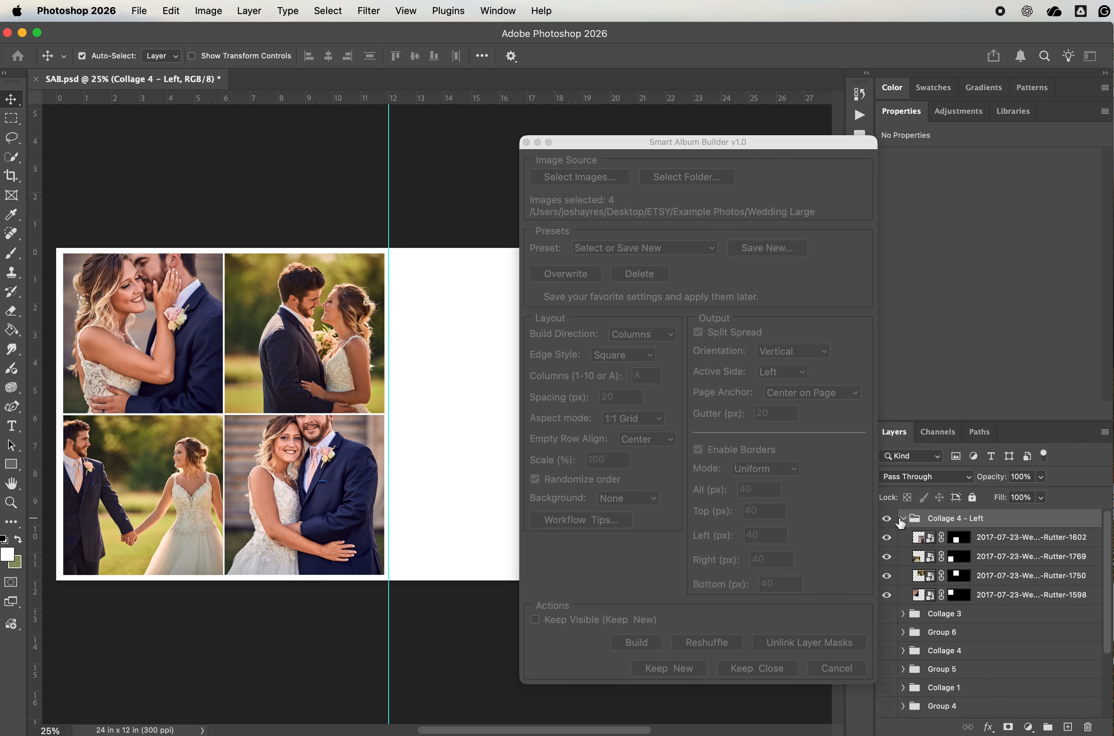
{"action": "left_click", "coordinate": [854, 544]}
{"action": "left_click", "coordinate": [827, 644]}
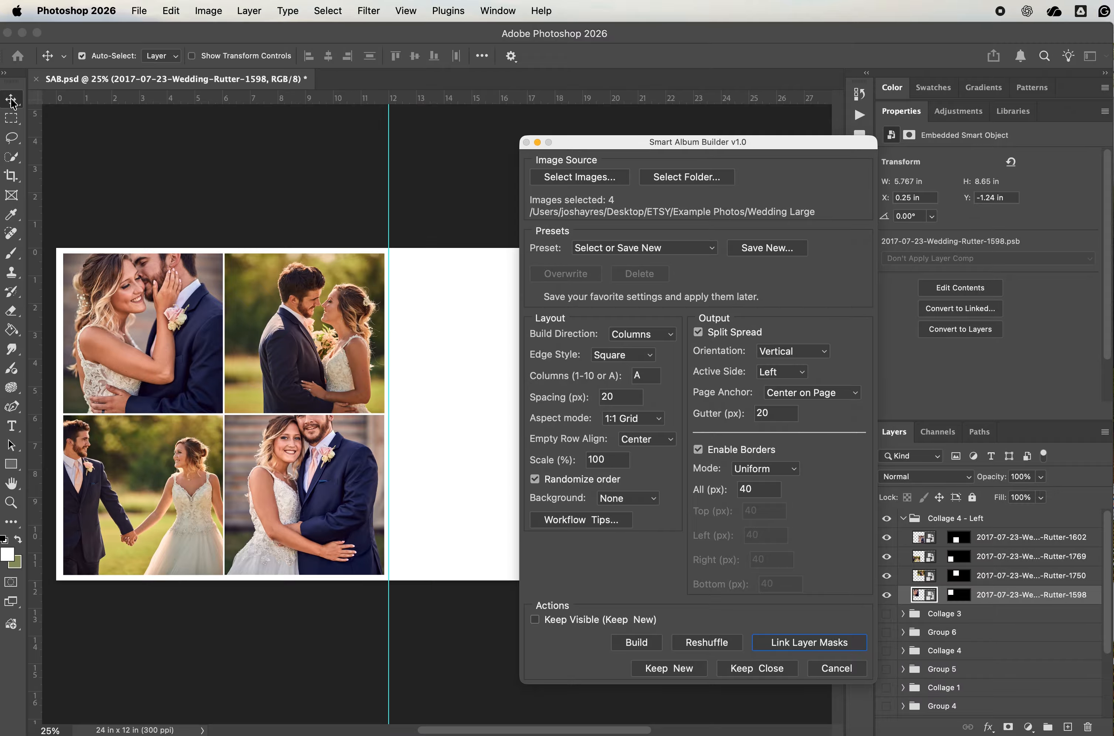
{"action": "left_click", "coordinate": [125, 305]}
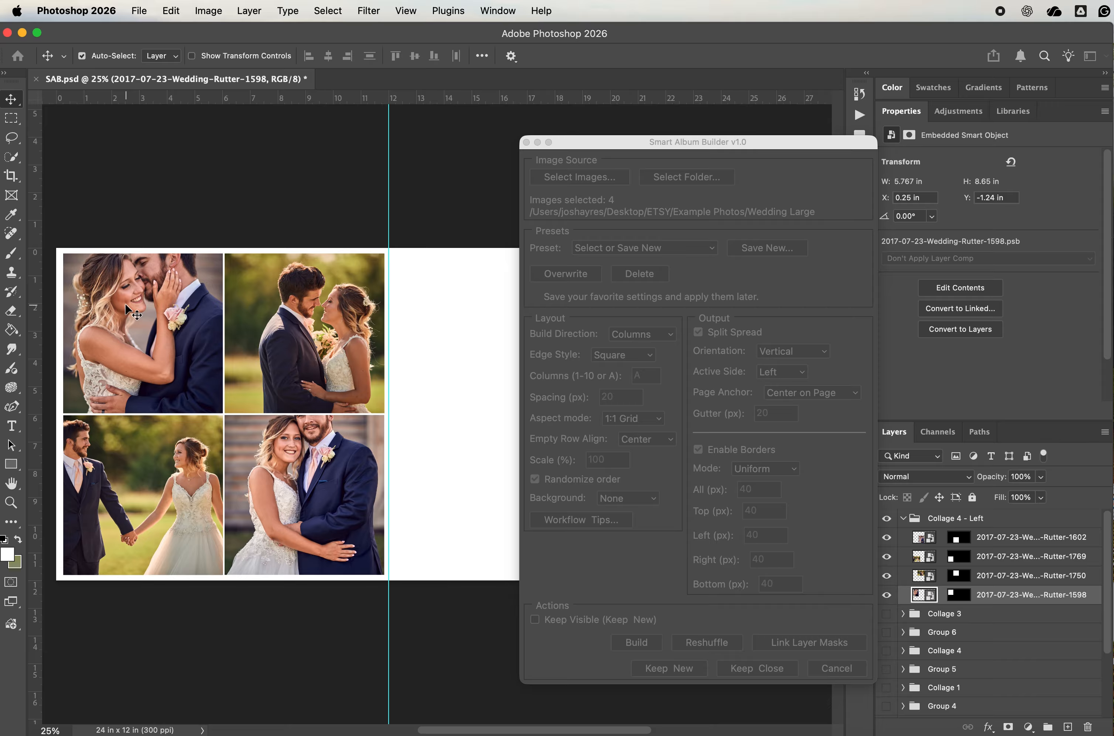
{"action": "left_click_drag", "start_coordinate": [125, 304], "coordinate": [127, 334]}
{"action": "left_click", "coordinate": [294, 337]}
{"action": "left_click_drag", "start_coordinate": [319, 334], "coordinate": [312, 334]}
{"action": "left_click_drag", "start_coordinate": [324, 459], "coordinate": [324, 497]}
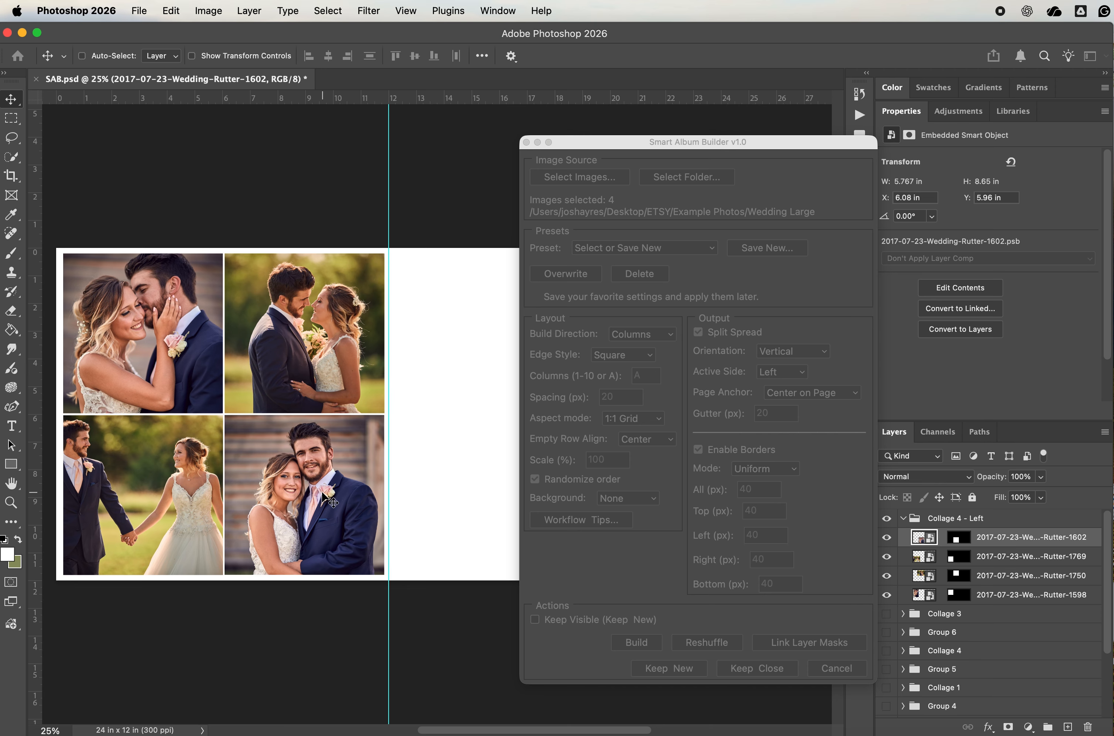
{"action": "key", "text": "super+t"}
{"action": "left_click_drag", "start_coordinate": [304, 653], "coordinate": [304, 700]}
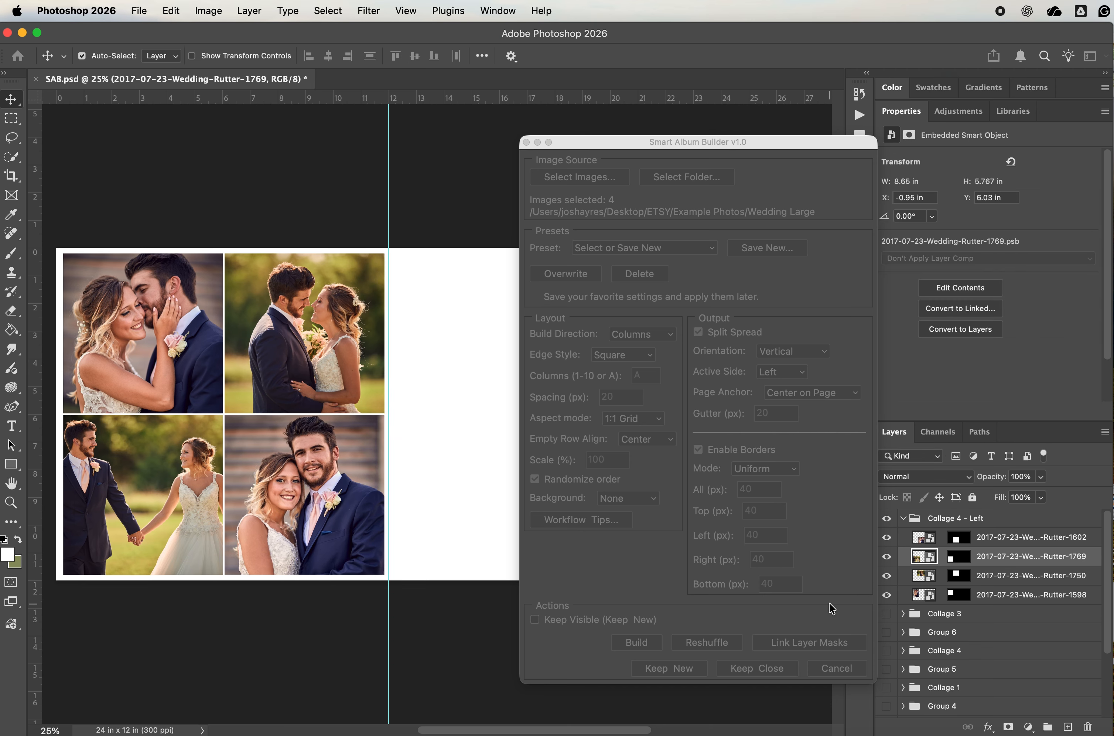
Relink the layer masks and keep the left-page collage with Keep Visible on, starting a new one.
{"action": "left_click", "coordinate": [826, 635]}
{"action": "left_click", "coordinate": [823, 645]}
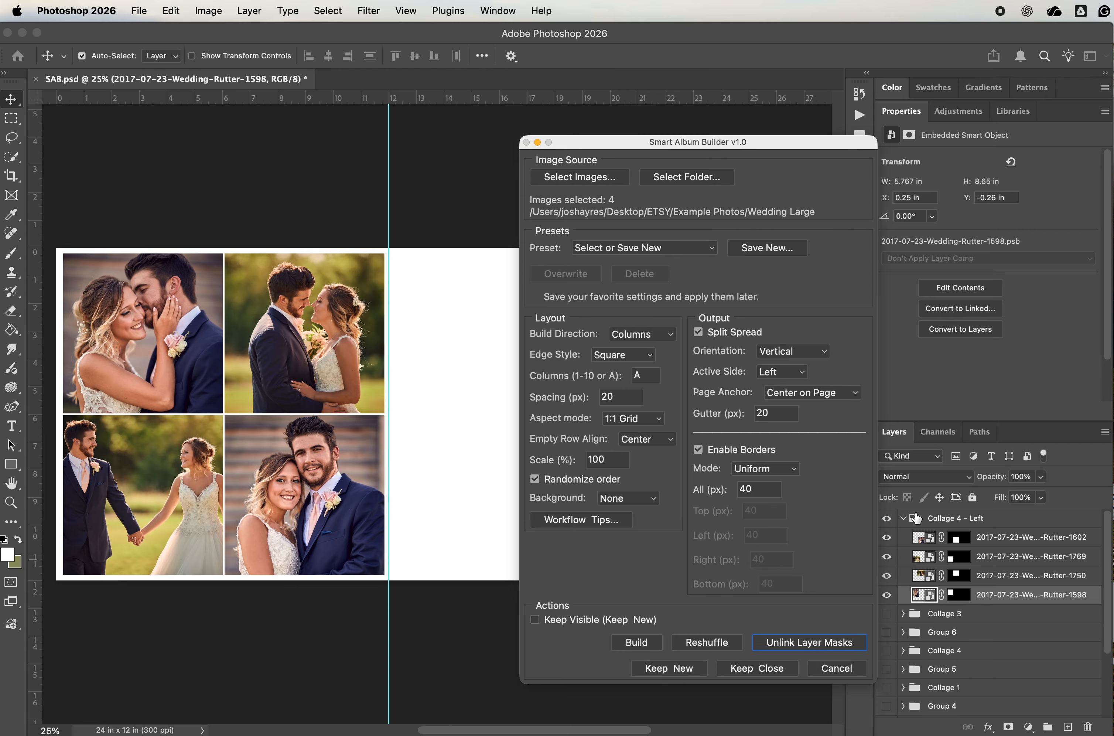
{"action": "left_click_drag", "start_coordinate": [793, 143], "coordinate": [1007, 137]}
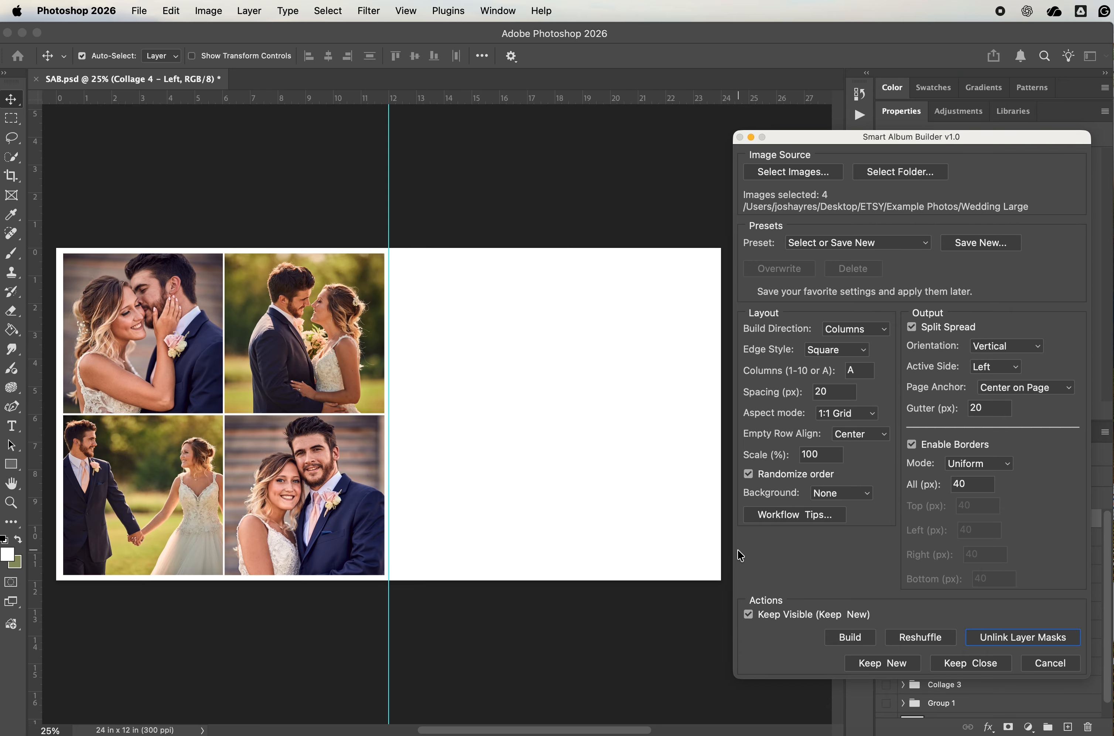
{"action": "left_click", "coordinate": [870, 667]}
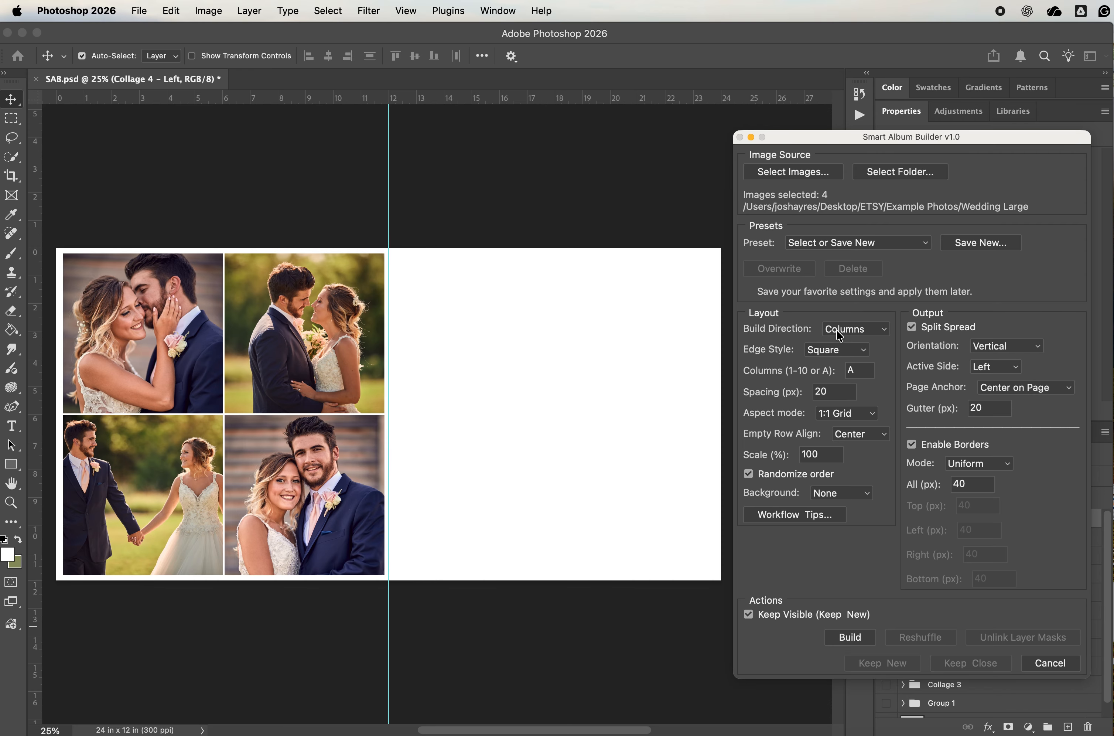
Load the four wedding photos ending in 795, 797, 841 and 893 as the image source.
{"action": "left_click", "coordinate": [802, 176]}
{"action": "scroll", "coordinate": [728, 363], "scroll_direction": "down", "scroll_amount": 15}
{"action": "scroll", "coordinate": [730, 366], "scroll_direction": "down", "scroll_amount": 15}
{"action": "scroll", "coordinate": [728, 362], "scroll_direction": "down", "scroll_amount": 3}
{"action": "scroll", "coordinate": [728, 363], "scroll_direction": "up", "scroll_amount": 4}
{"action": "left_click_drag", "start_coordinate": [594, 202], "coordinate": [932, 247]}
{"action": "left_click", "coordinate": [1026, 561]}
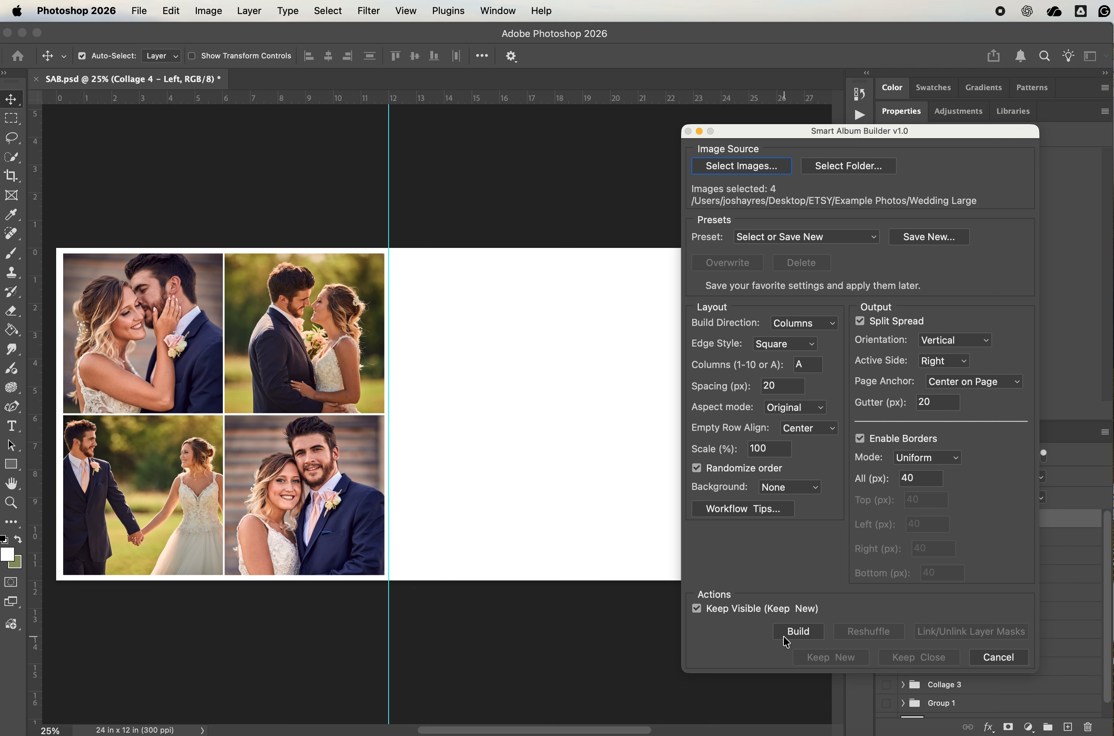
Build the new collage with Right as the active side and the Original aspect mode.
{"action": "left_click", "coordinate": [796, 408]}
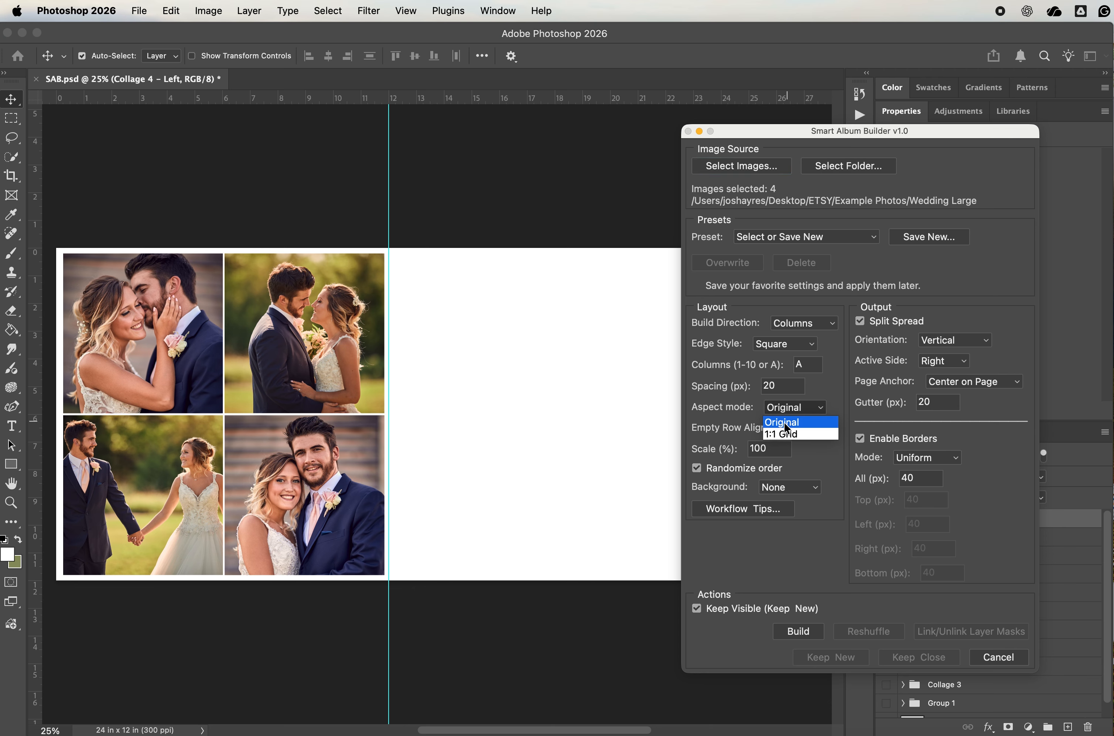
{"action": "left_click", "coordinate": [789, 423]}
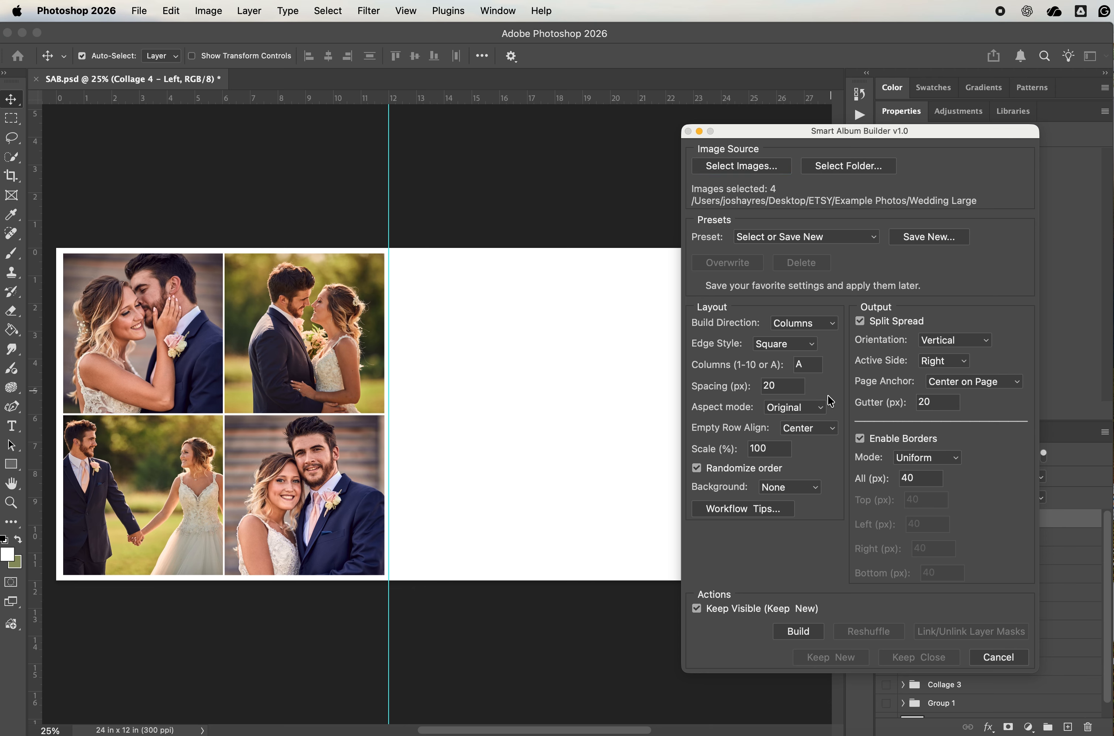
{"action": "left_click", "coordinate": [798, 631]}
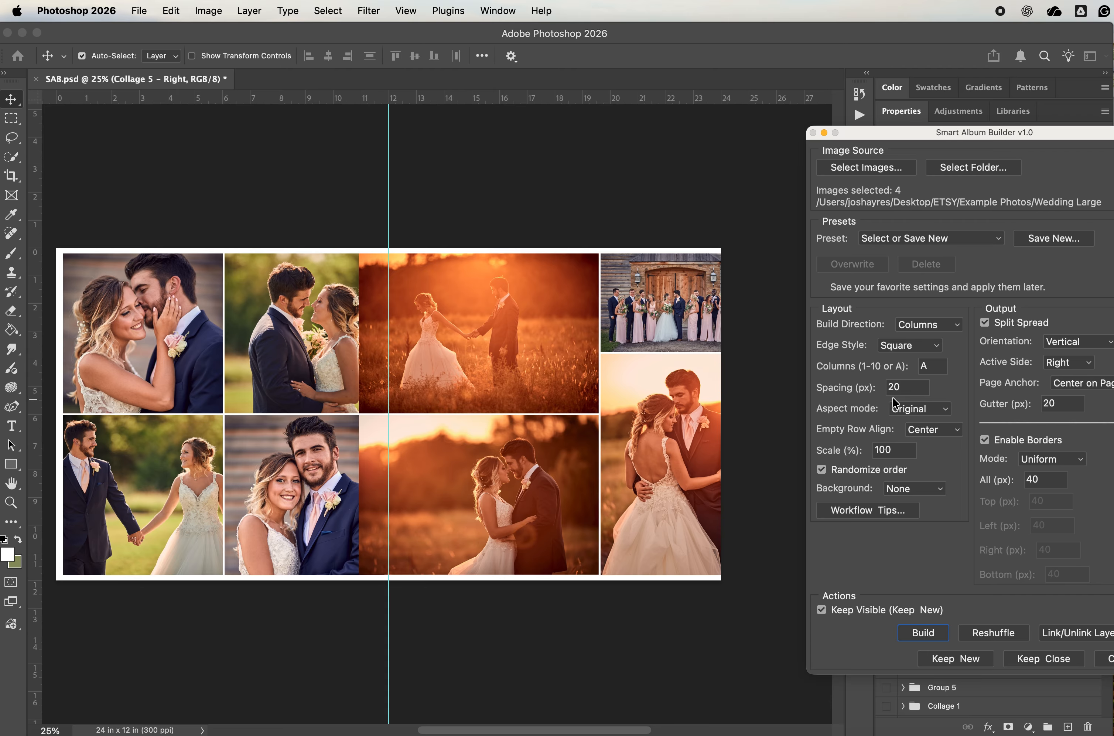
Set the page anchor to Hug Gutter and rebuild the right-page collage.
{"action": "left_click", "coordinate": [1077, 389]}
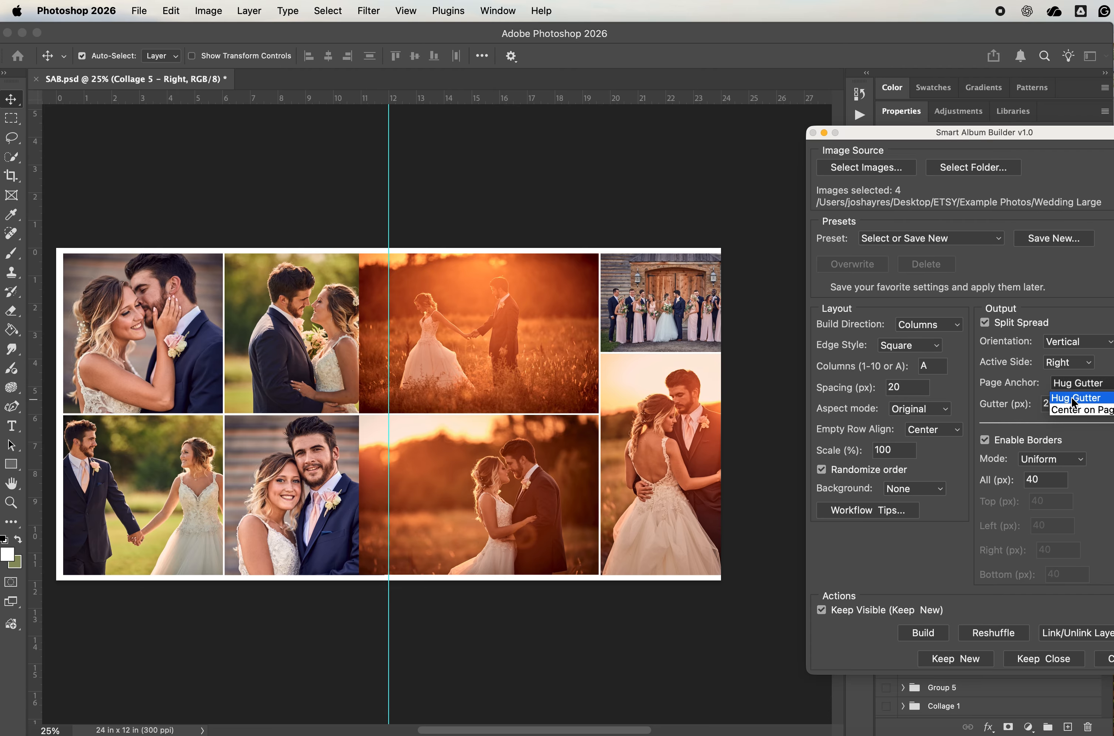
{"action": "left_click", "coordinate": [1071, 395]}
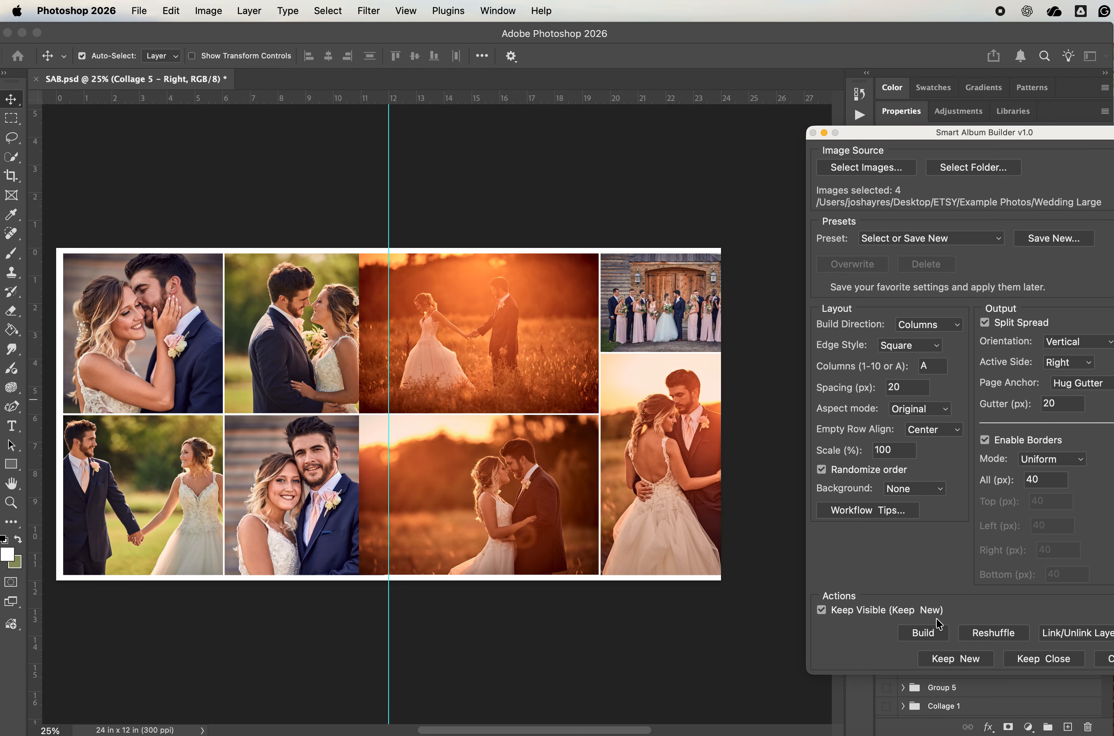
{"action": "left_click", "coordinate": [919, 635]}
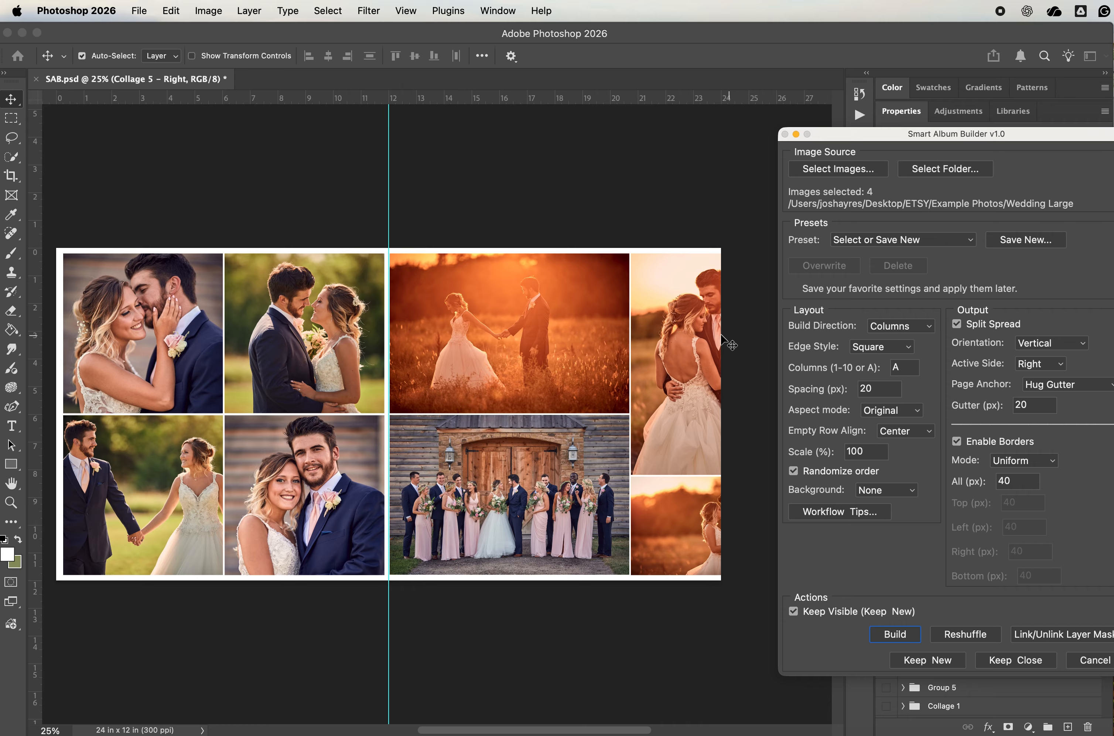
Set the scale to 88% and the gutter to 0 px, and rebuild the right-page collage.
{"action": "key", "text": "BackSpace"}
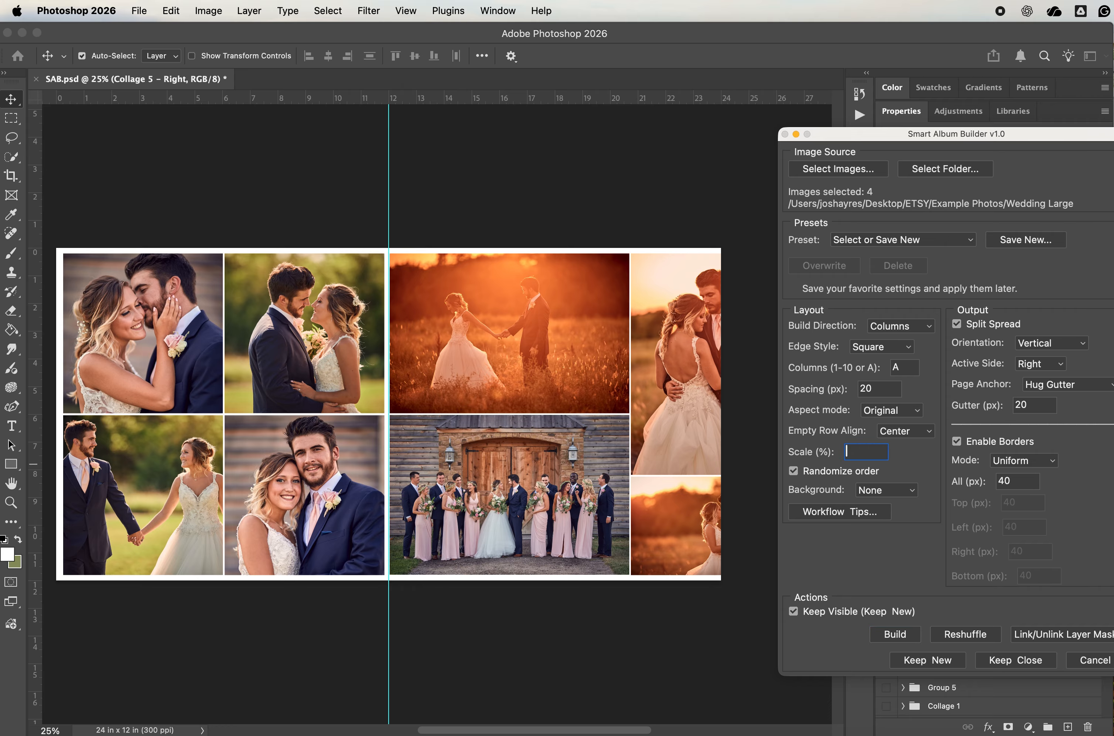
{"action": "left_click", "coordinate": [946, 636]}
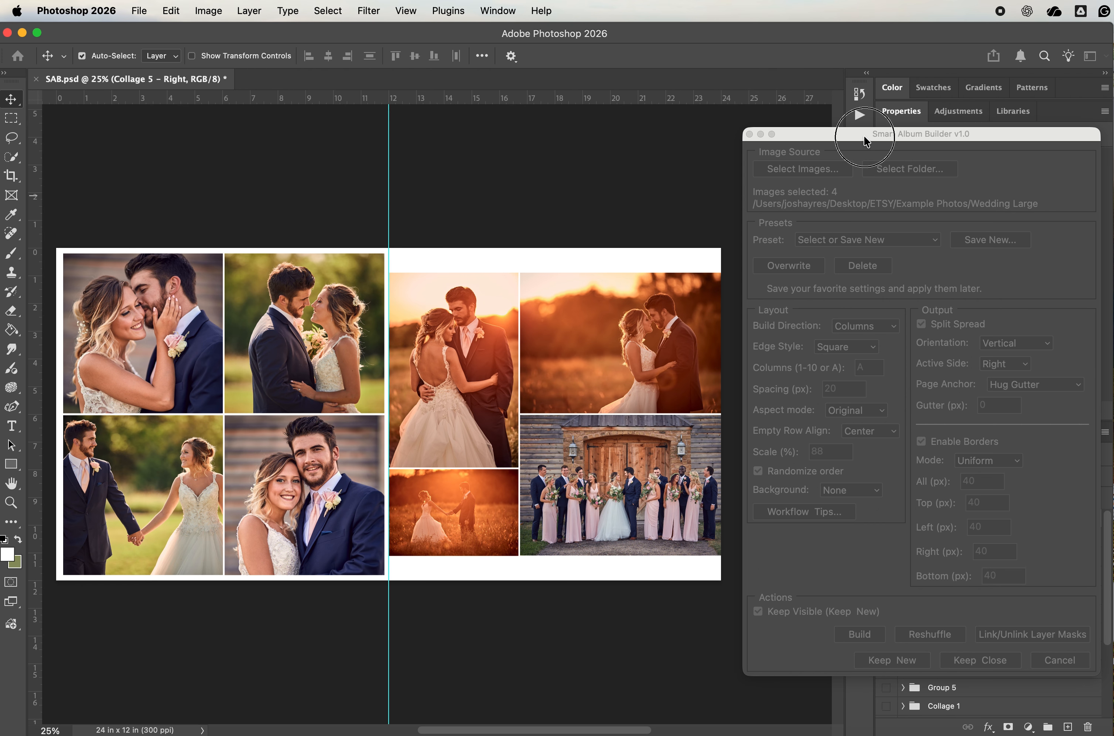
{"action": "left_click_drag", "start_coordinate": [863, 137], "coordinate": [931, 142]}
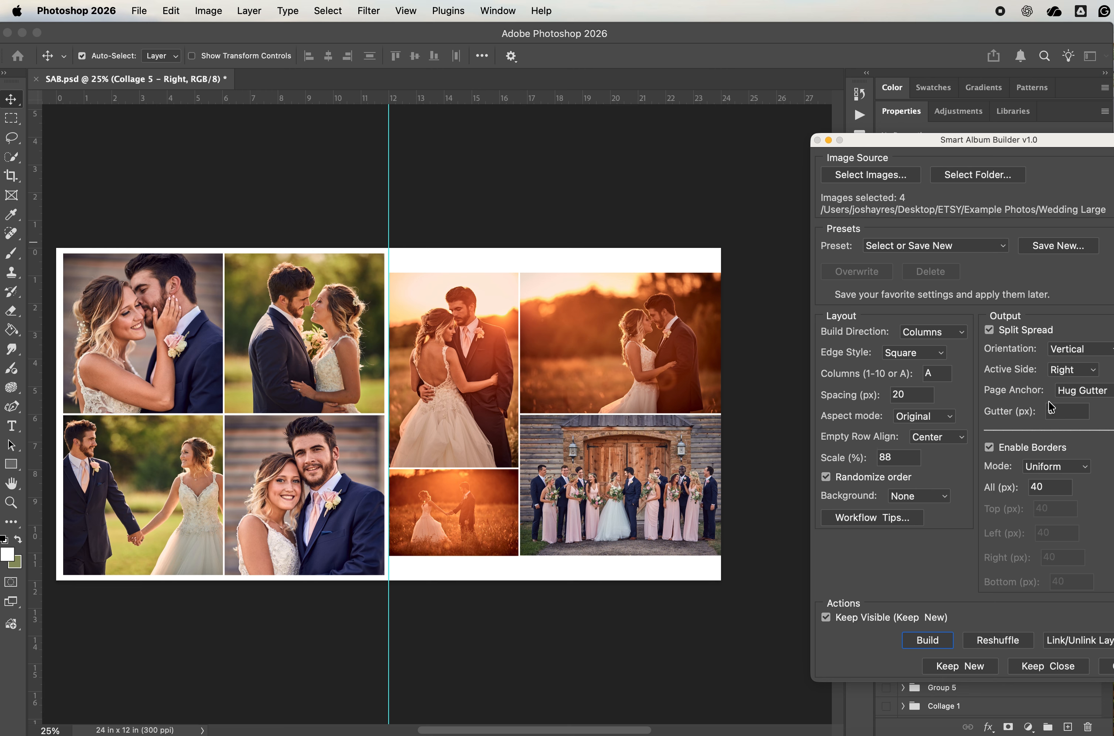
Hide the guides, keep the finished spread and close the album builder.
{"action": "left_click", "coordinate": [808, 466]}
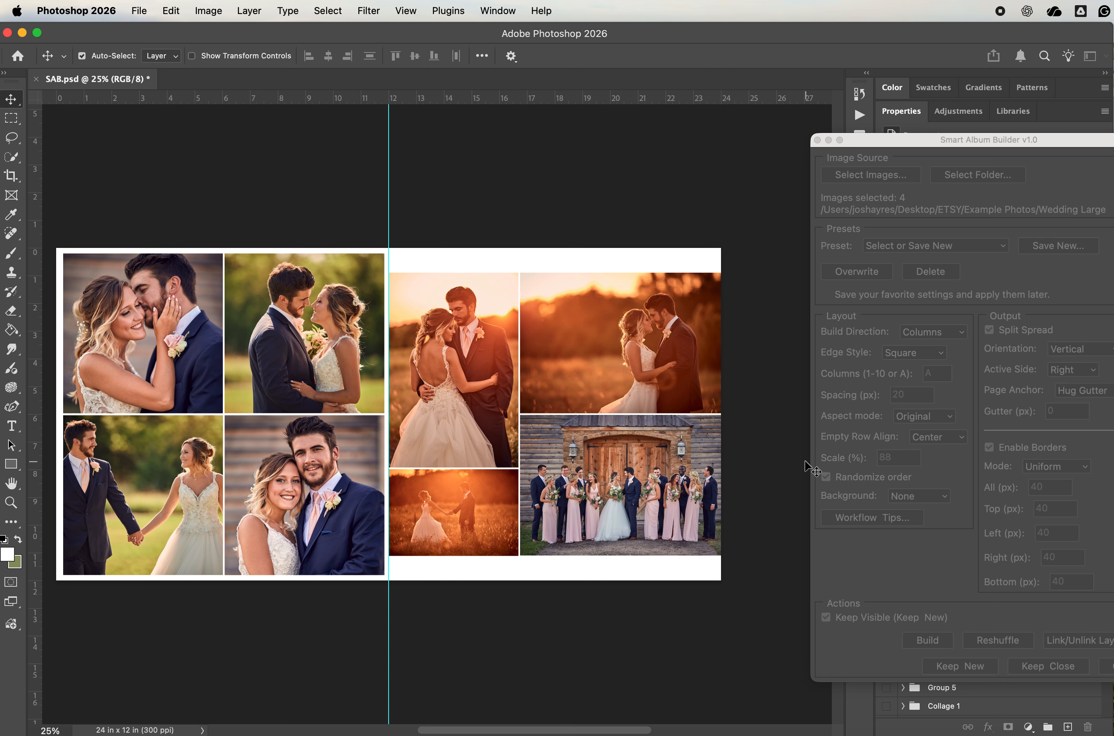
{"action": "key", "text": "super+semicolon"}
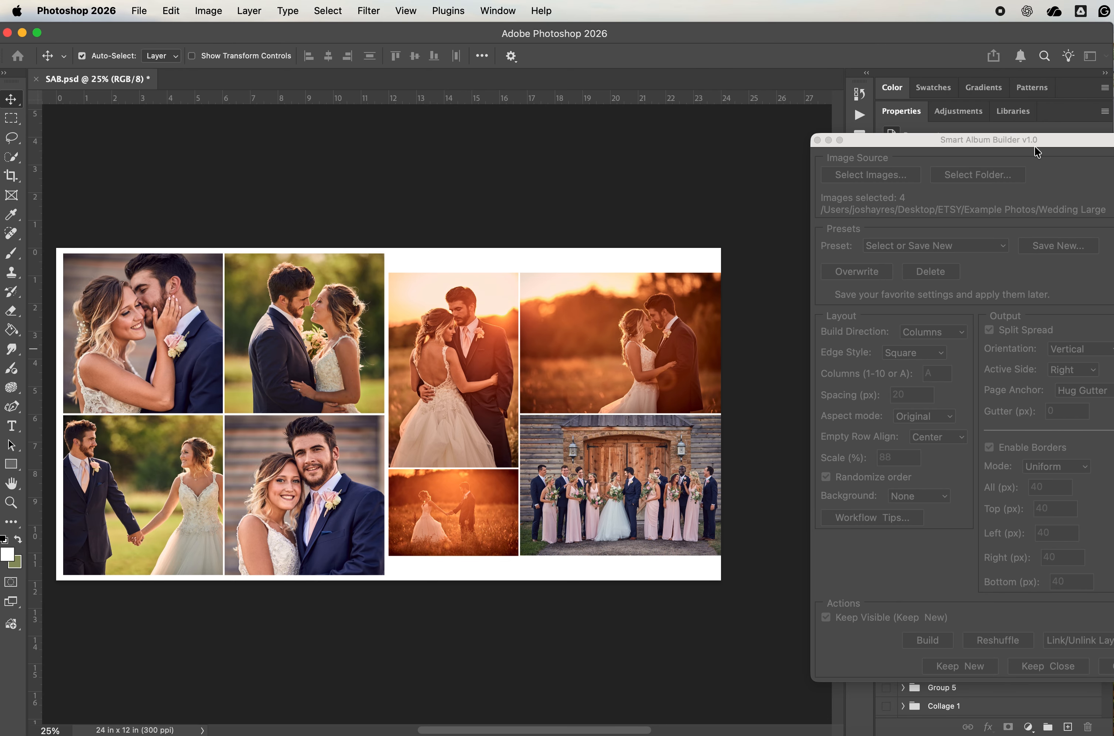
{"action": "left_click_drag", "start_coordinate": [1044, 142], "coordinate": [927, 142]}
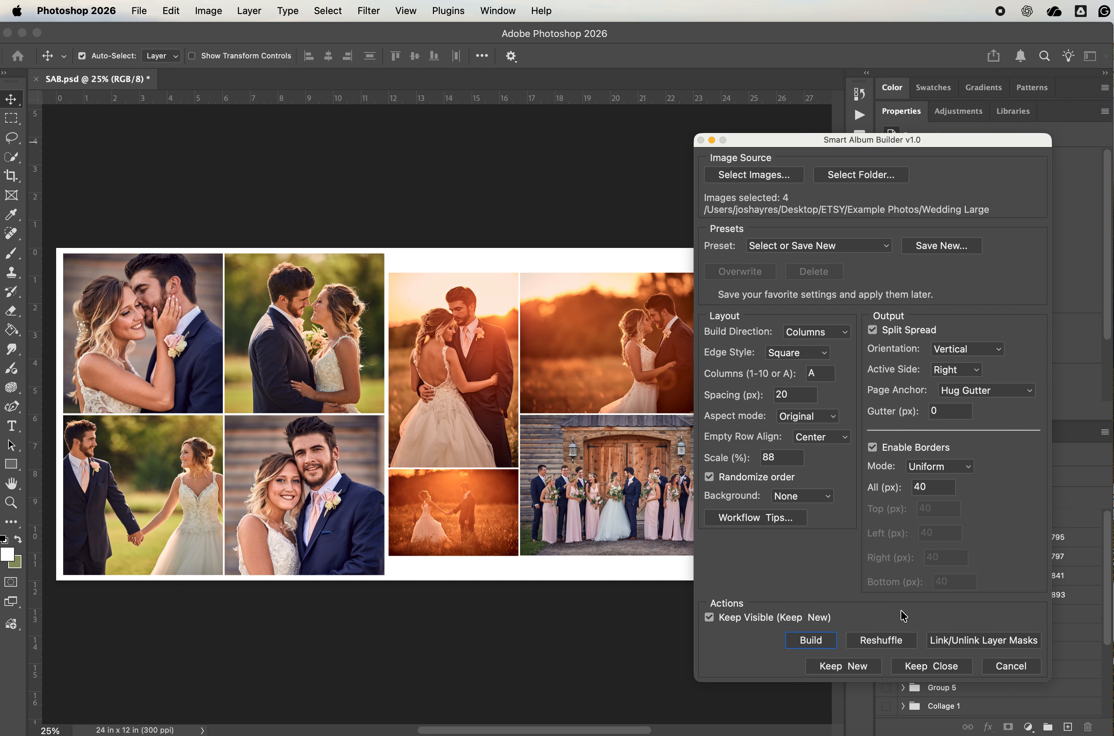
{"action": "left_click", "coordinate": [925, 666]}
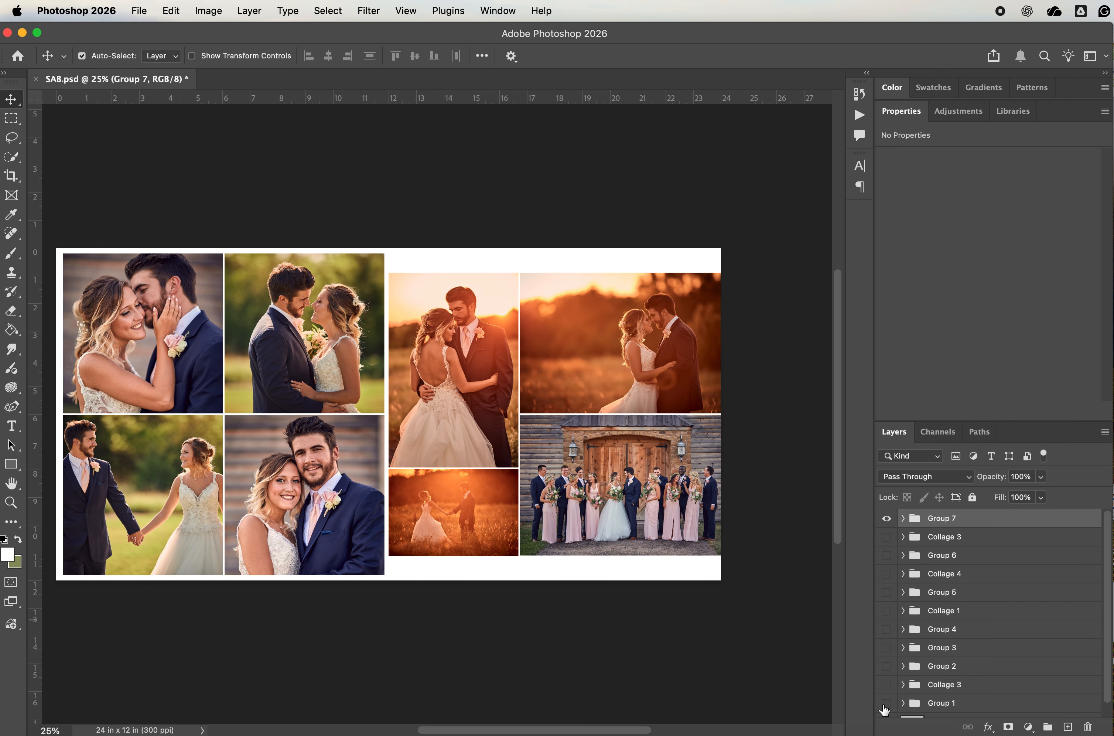